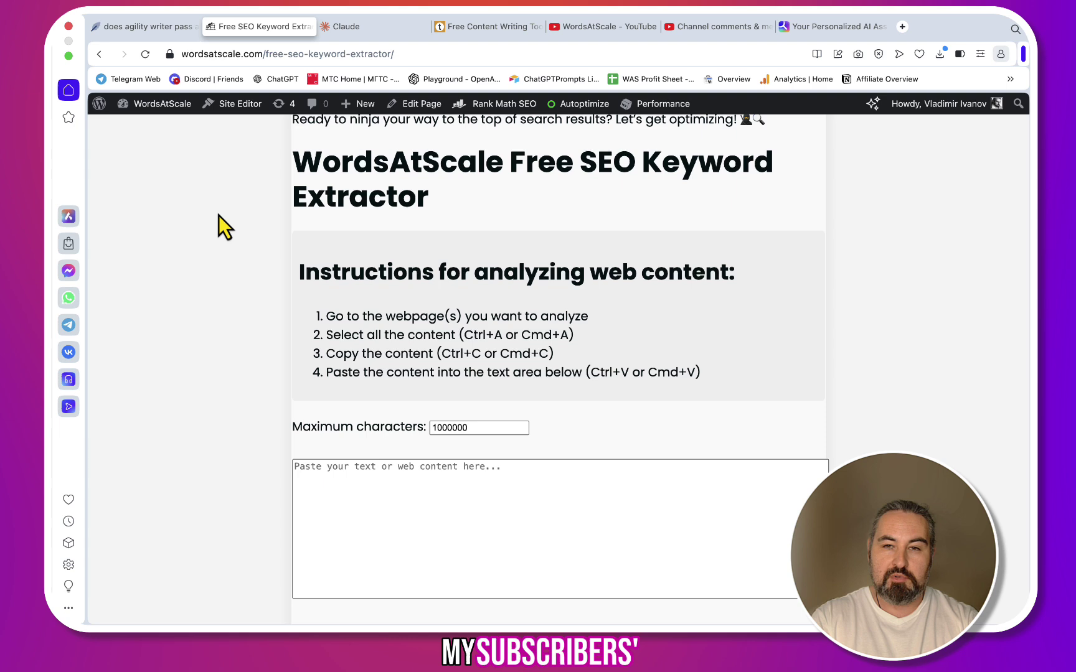
Switch to the WordsAtScale YouTube channel's Videos page, where the Better Articles upload is listed
click(591, 28)
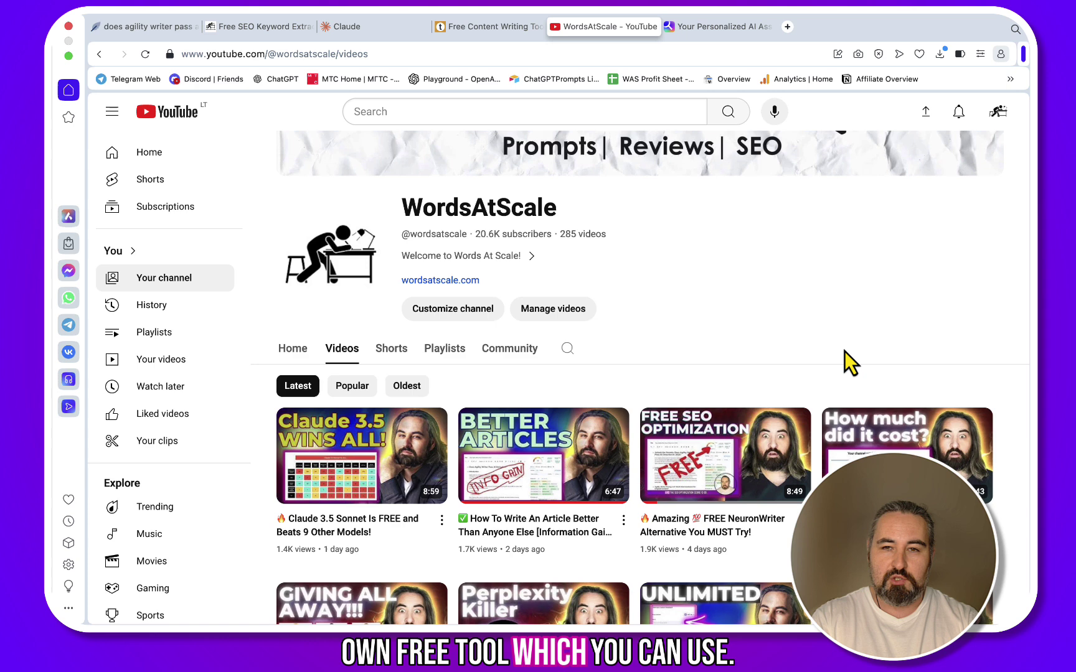
Bring up thruuu's Free SEO Tools page and open its Keyword Frequency Checker
click(495, 33)
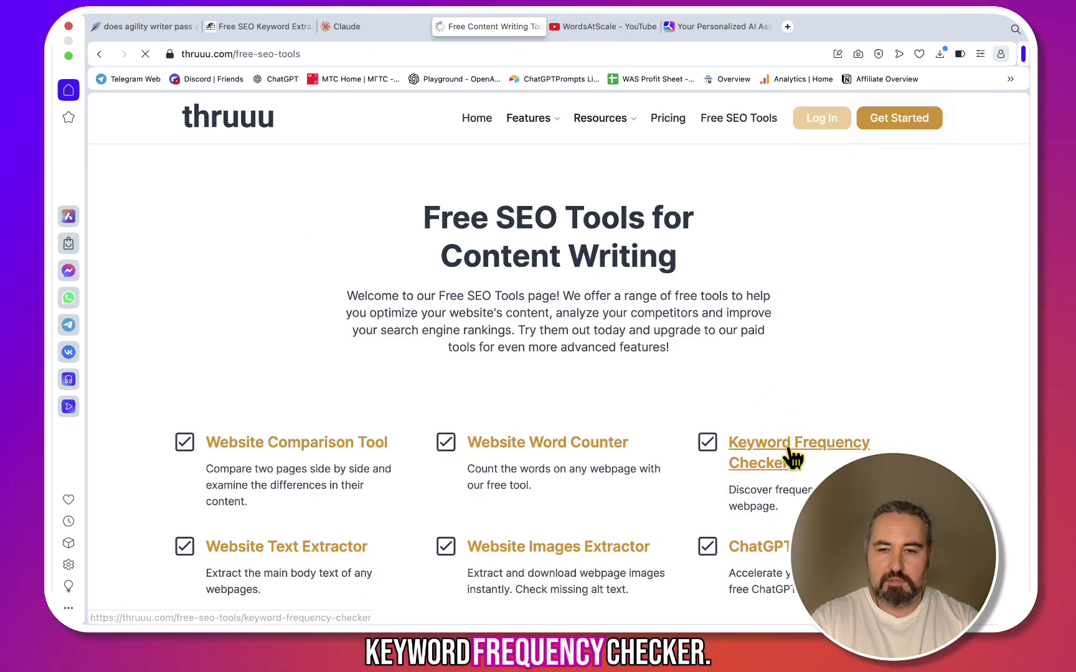
click(386, 432)
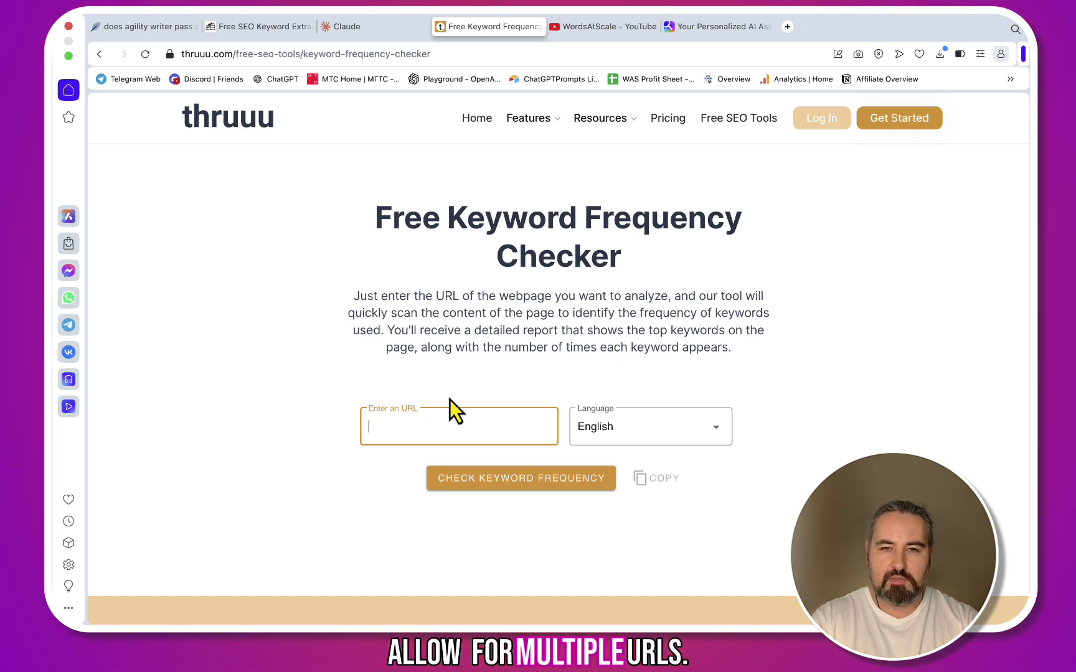
Switch to the Claude chat and scroll through the extractor's coding history
click(381, 32)
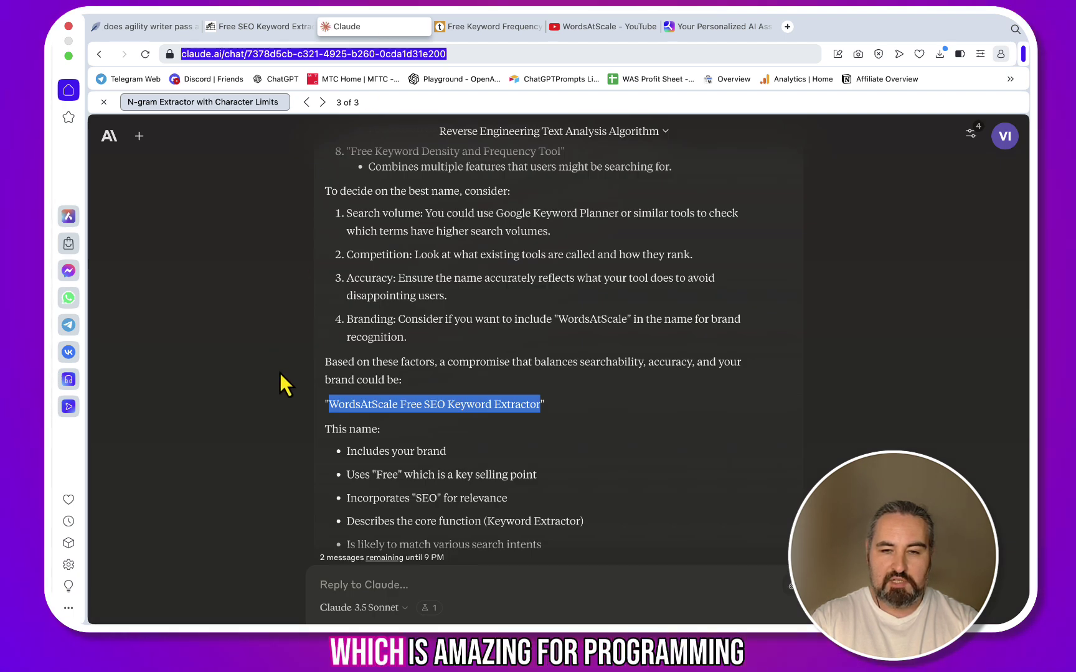
scroll(281, 377, down, 20)
scroll(281, 381, up, 20)
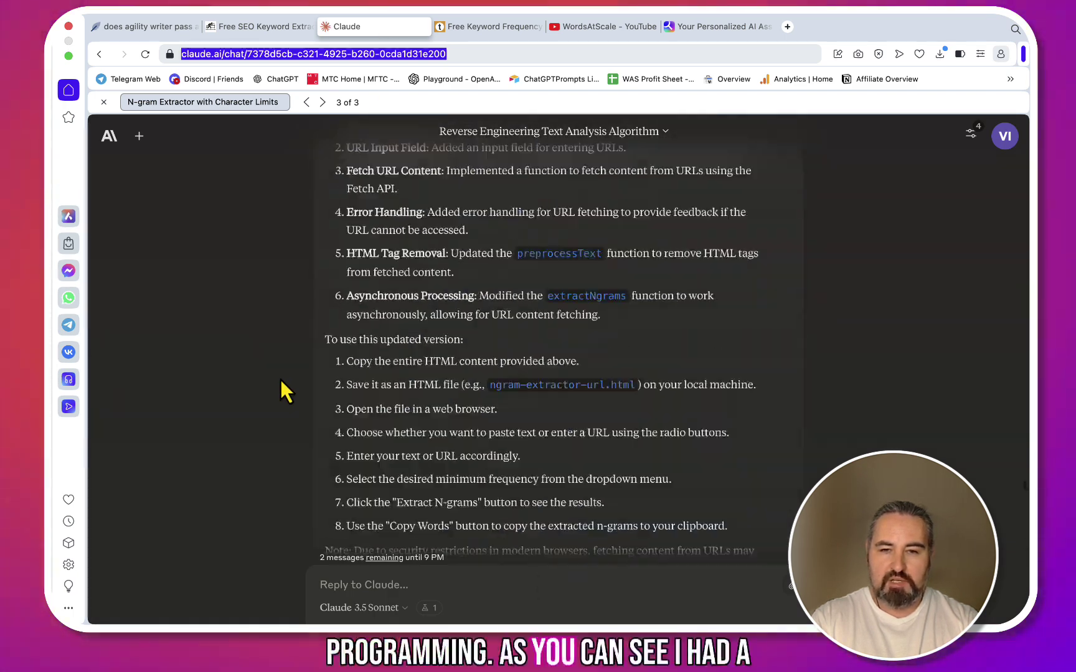
scroll(281, 380, up, 20)
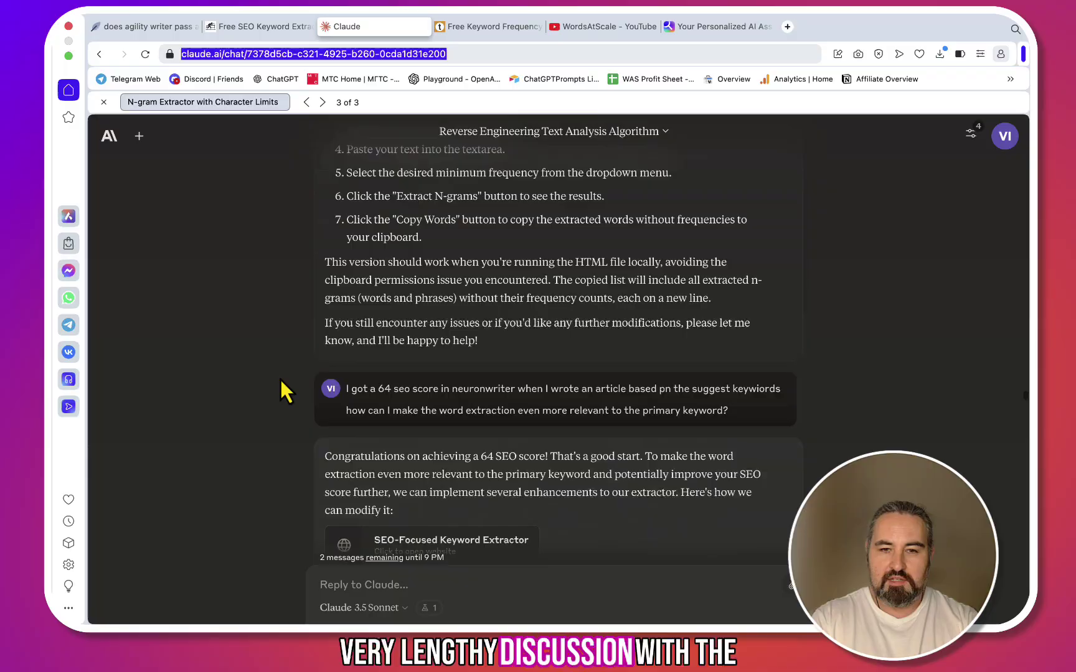
scroll(280, 379, up, 20)
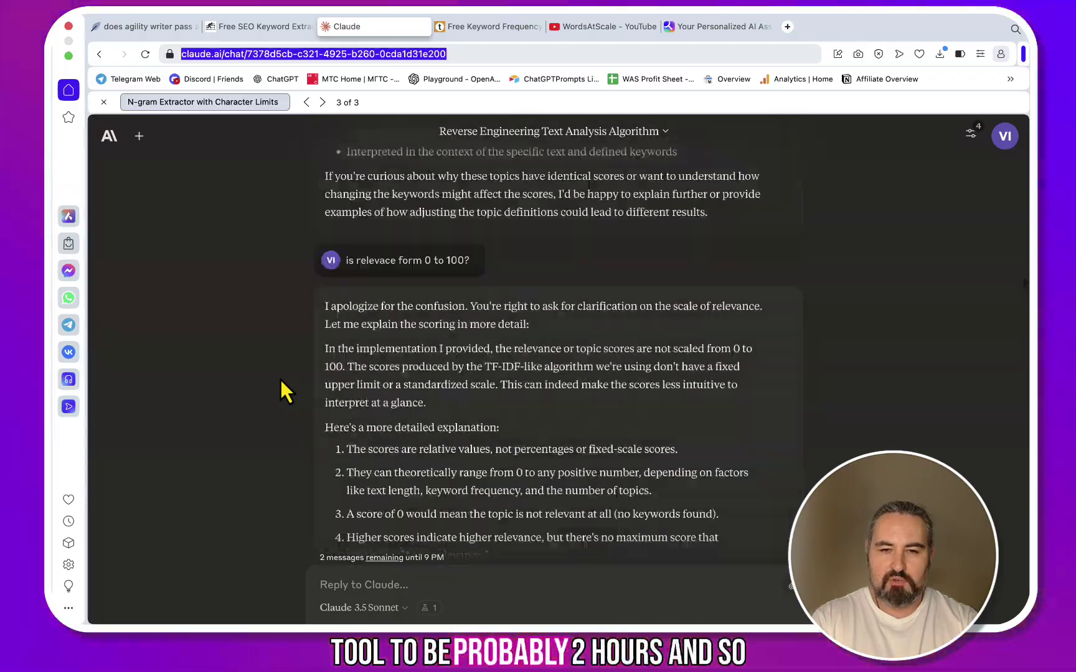
scroll(281, 381, up, 20)
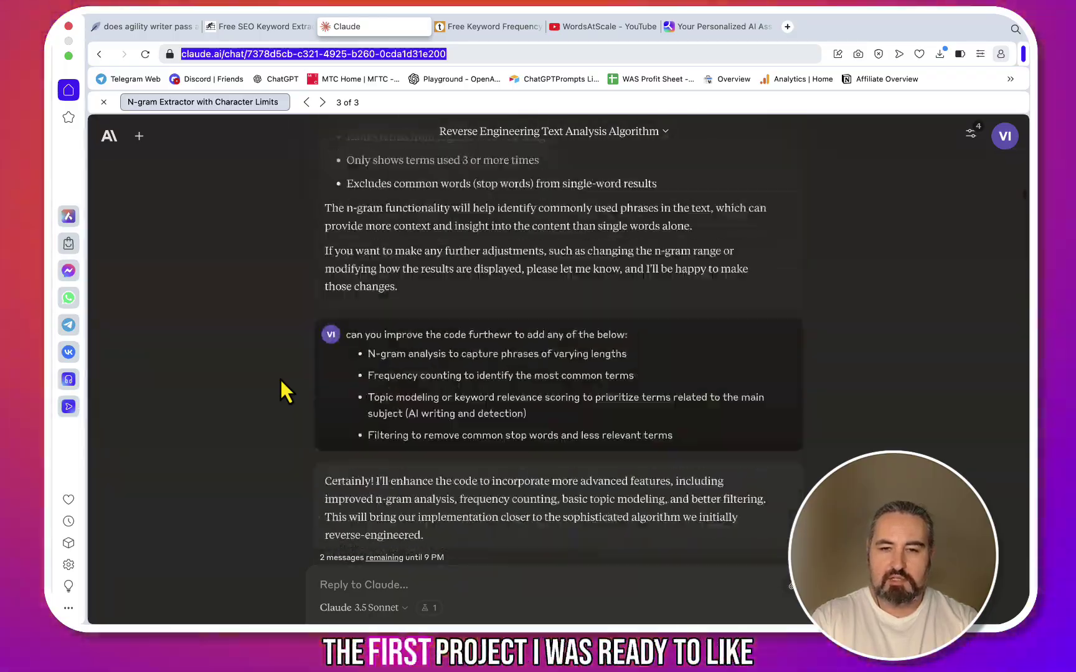
scroll(280, 380, up, 20)
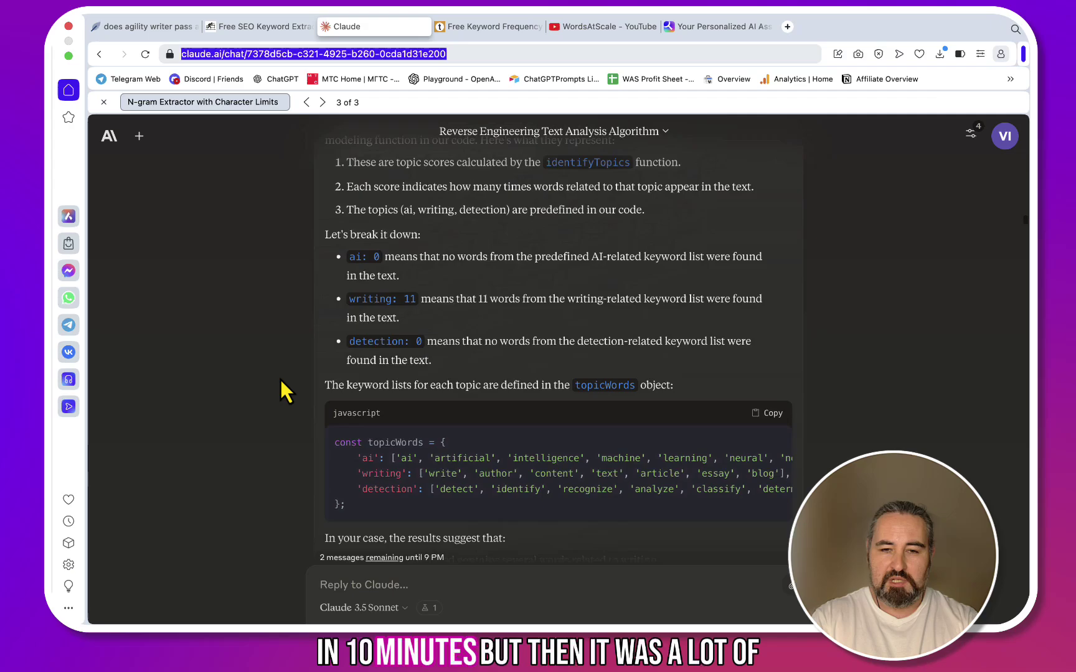
scroll(280, 380, down, 20)
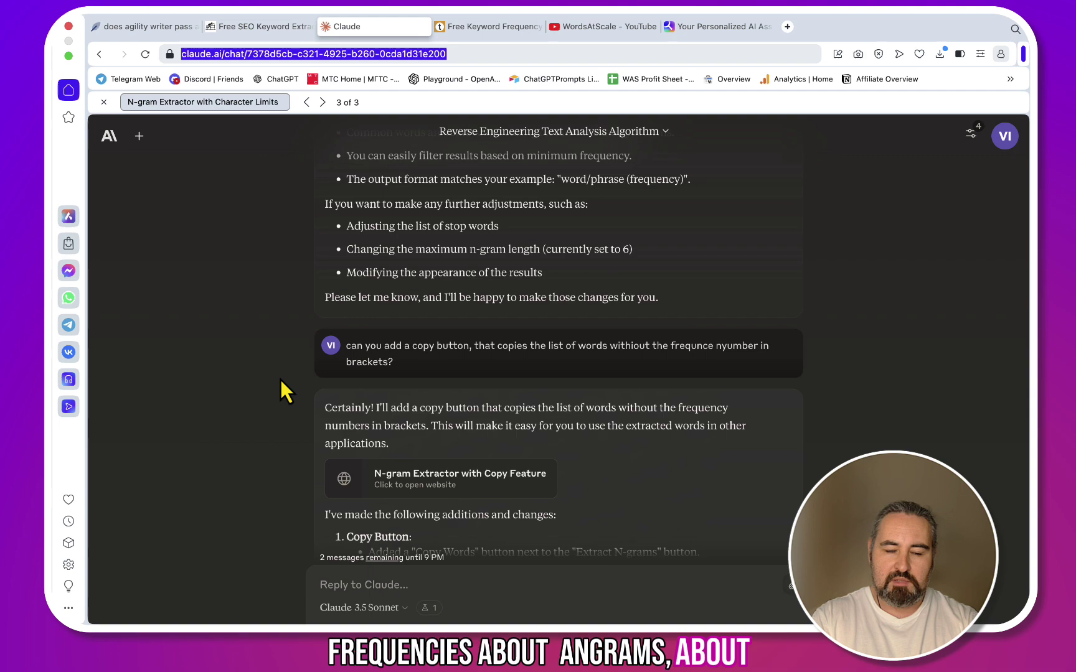
scroll(280, 380, down, 20)
scroll(280, 383, down, 2)
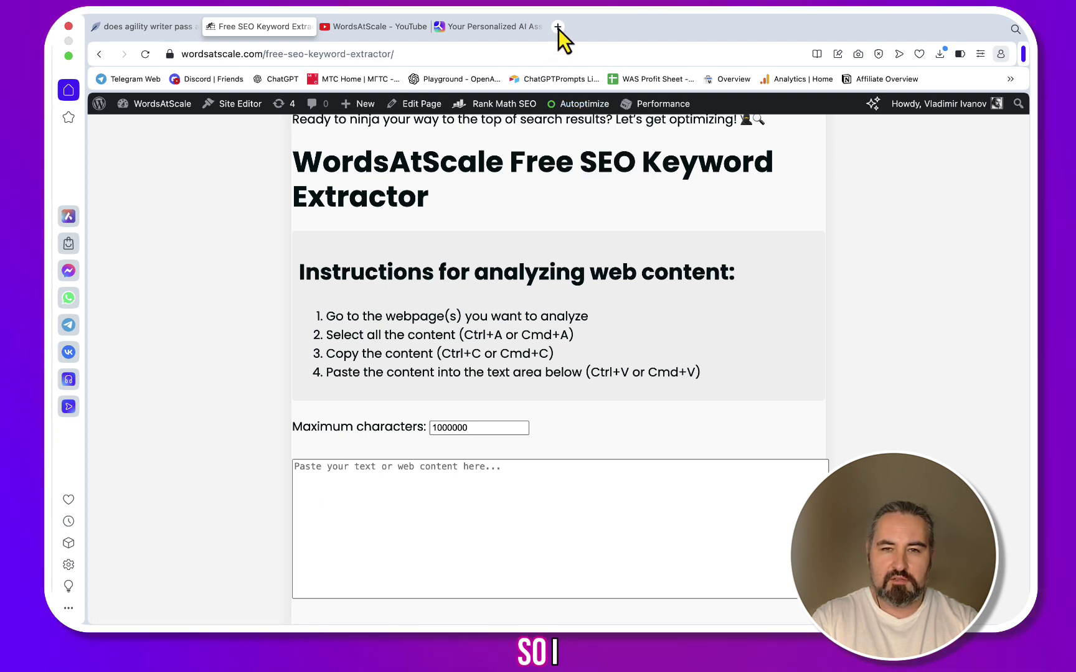
In a new tab, search Google for 'Does Agility Writer Pass AI Detection'
click(558, 26)
text(does Agility Writer Pass AI Detection)
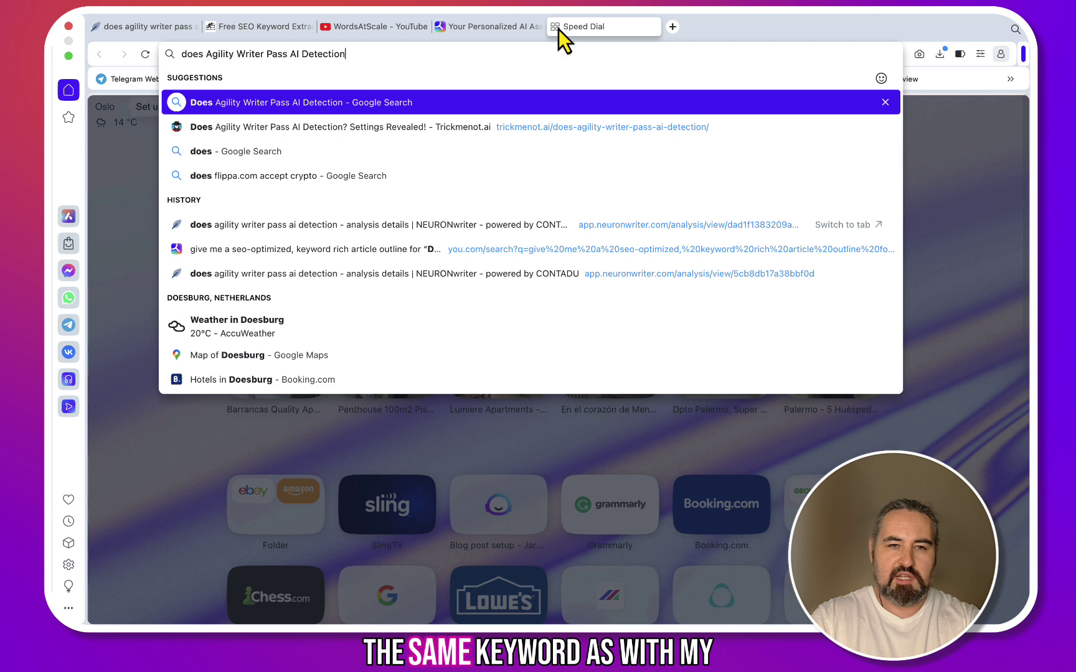
key(Return)
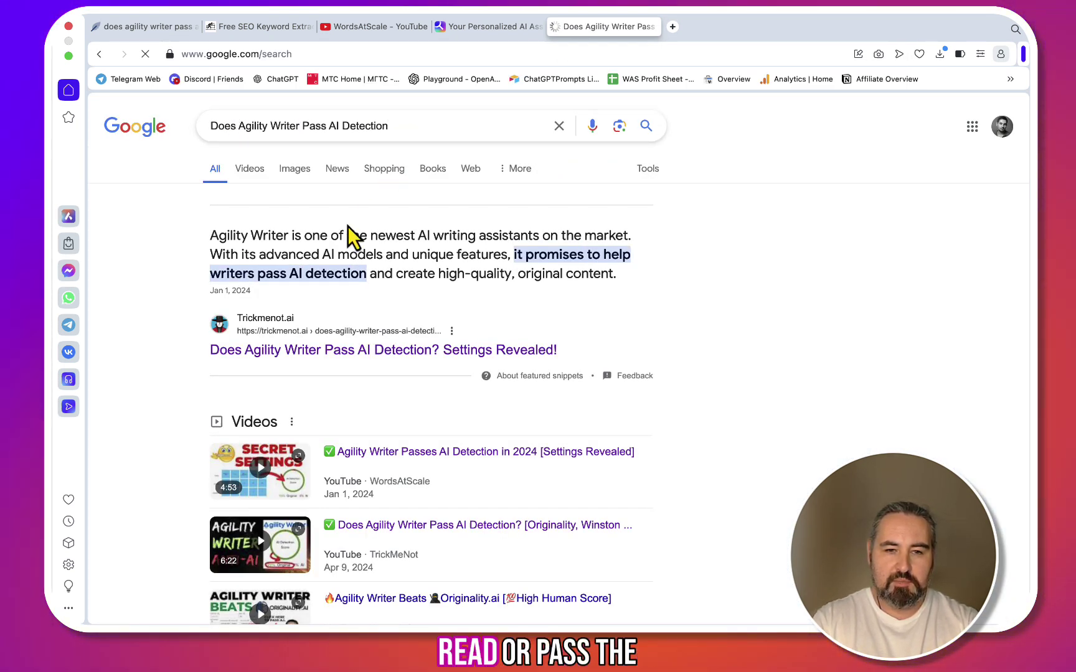
Open the top-ranking trickmenot.ai article and select its entire text
scroll(349, 235, down, 6)
scroll(352, 236, down, 7)
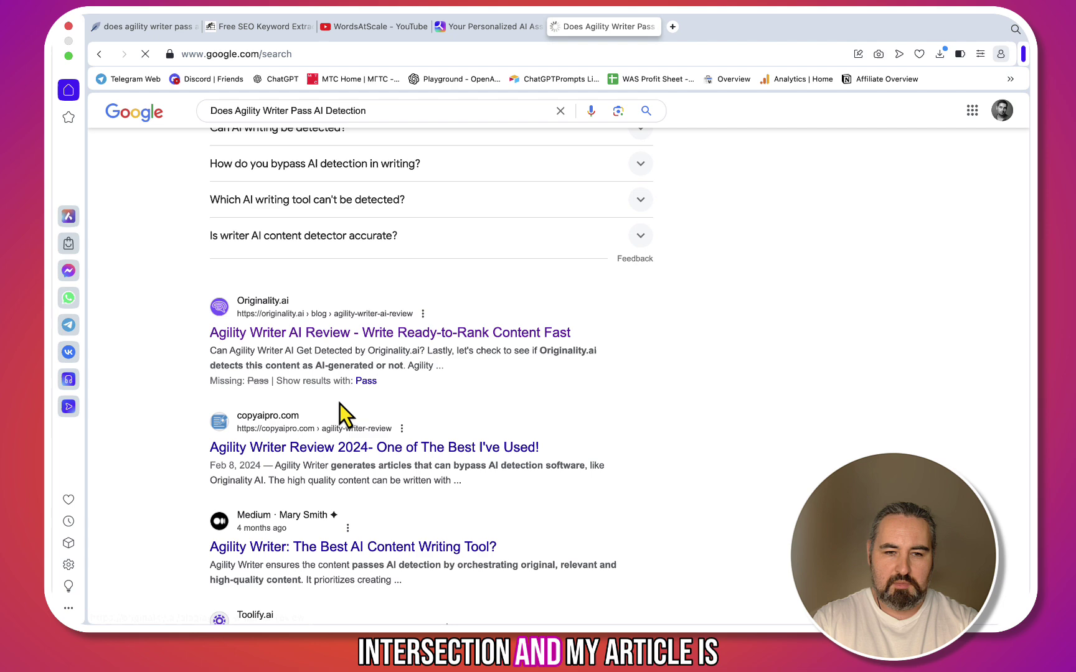
scroll(339, 404, up, 1)
scroll(339, 403, up, 10)
click(321, 352)
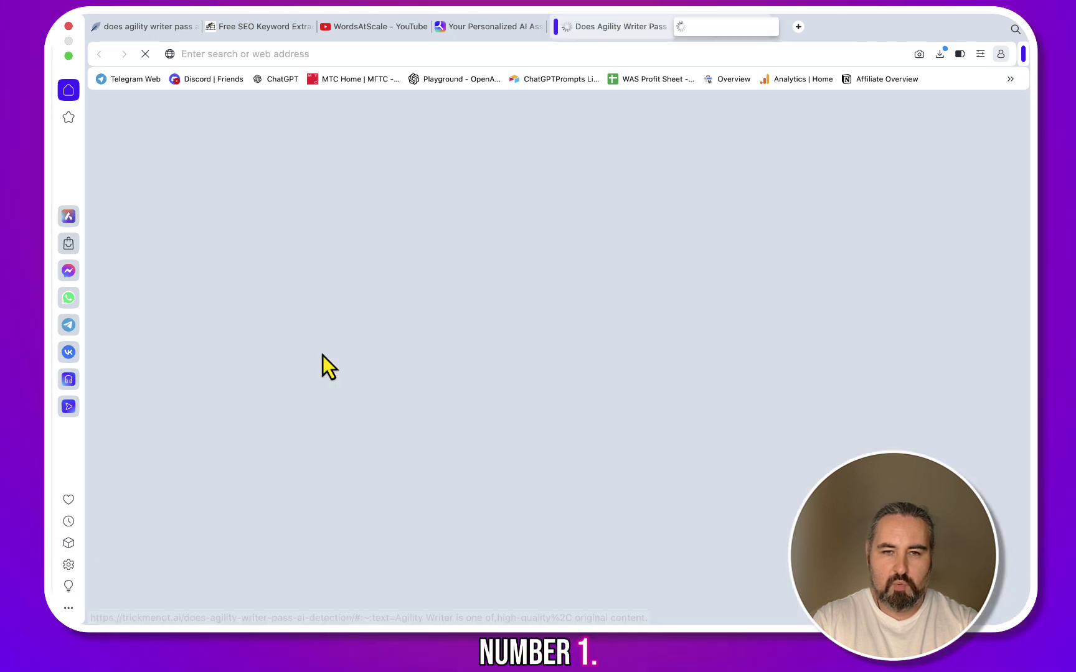
key(super+a)
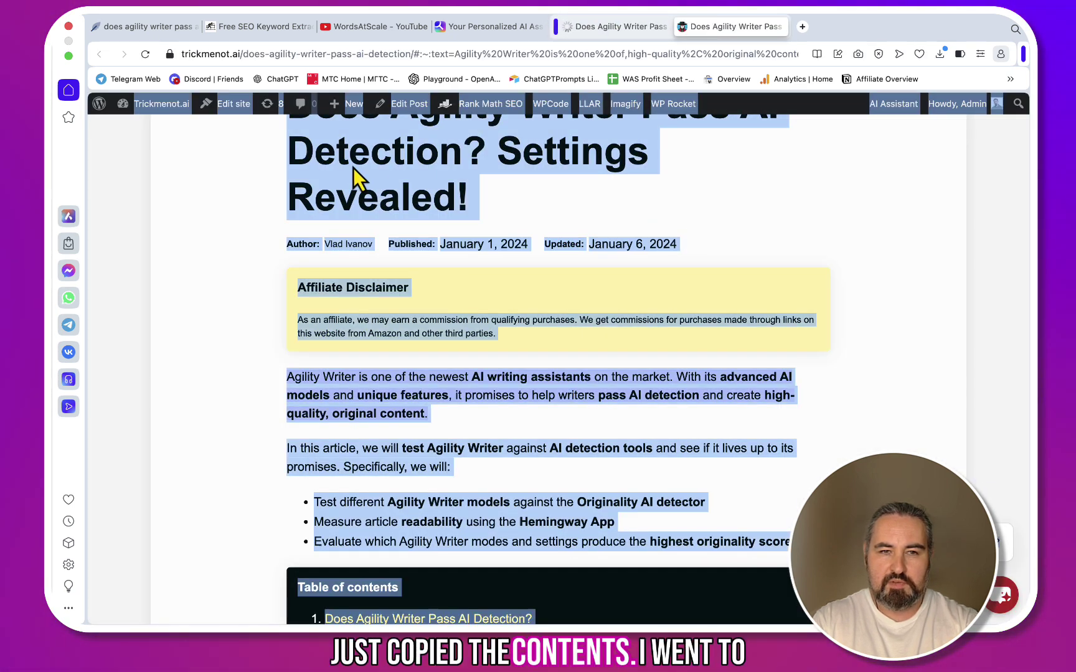
click(264, 33)
Paste the article into the extractor and extract n-grams used 3 or more times
click(492, 470)
key(super+v)
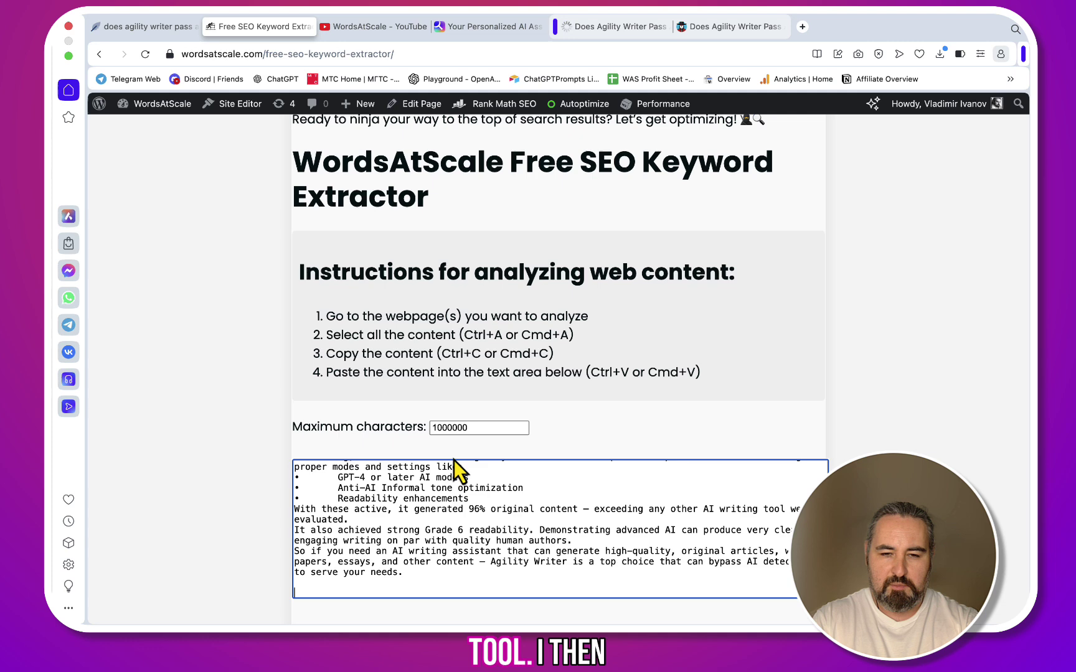
scroll(517, 464, down, 3)
click(439, 479)
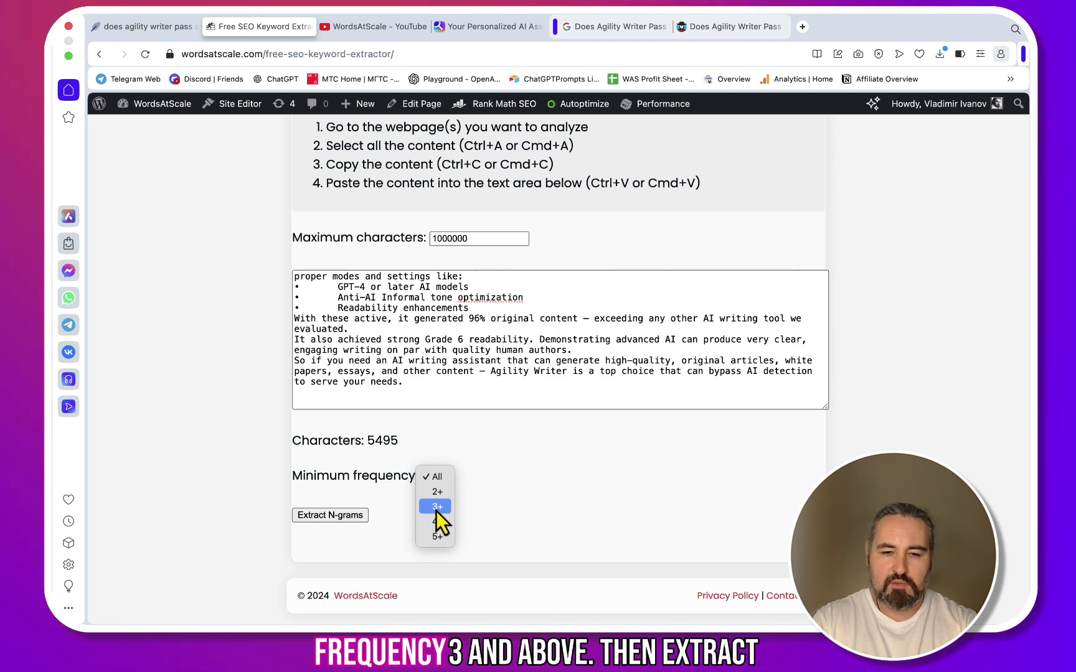
click(437, 508)
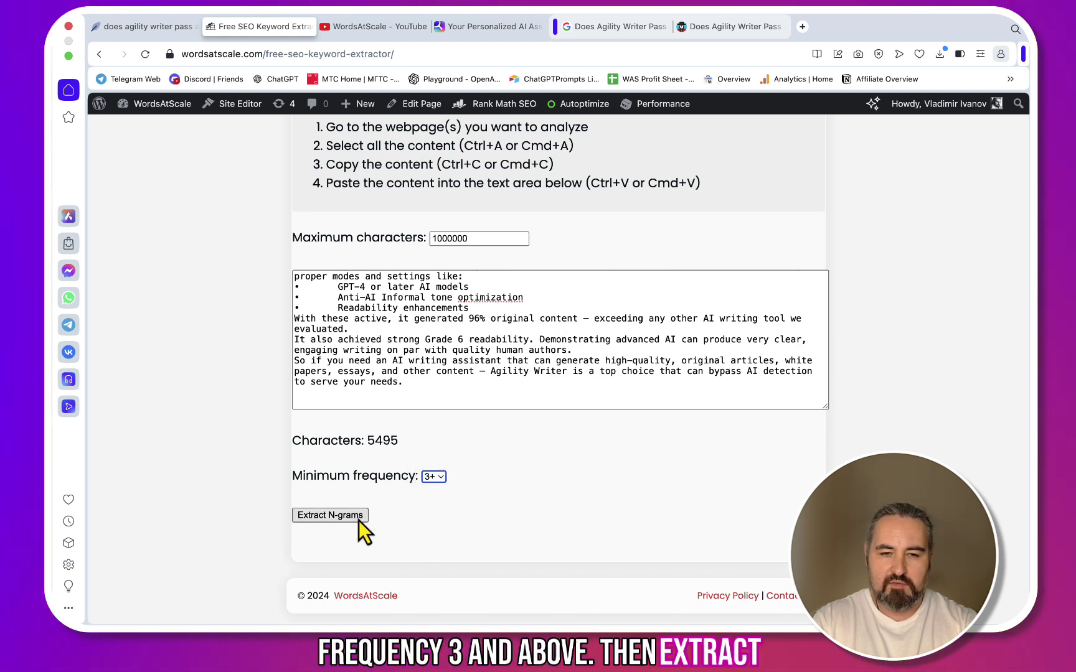
click(343, 518)
Copy the 75 extracted n-grams without counts and return to the Google results
scroll(520, 478, down, 20)
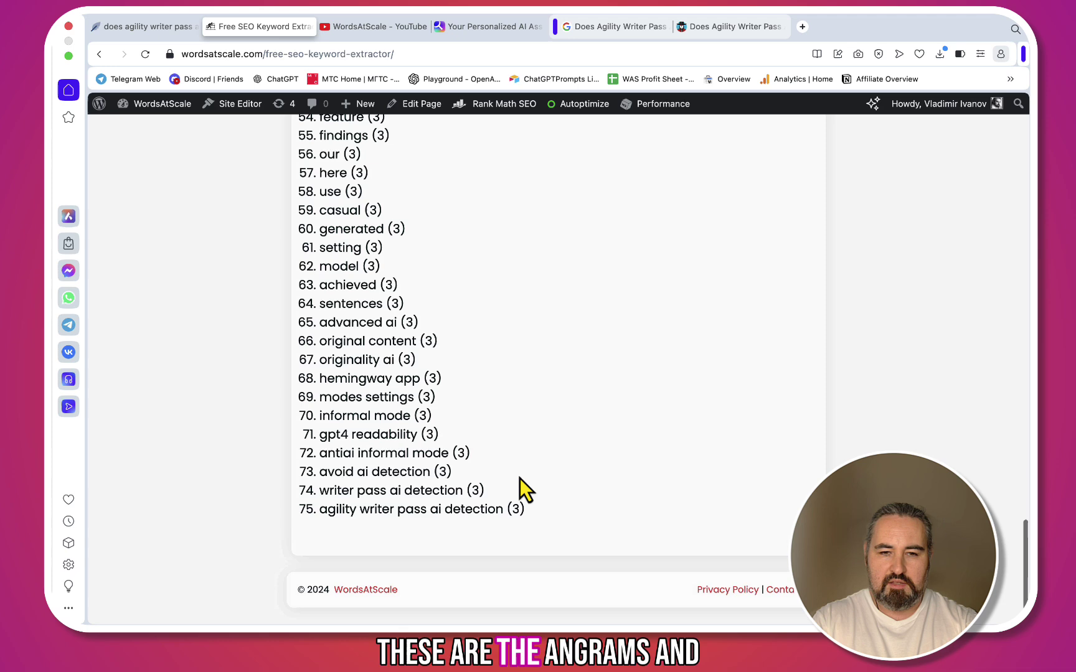
scroll(519, 478, up, 3)
scroll(519, 478, up, 15)
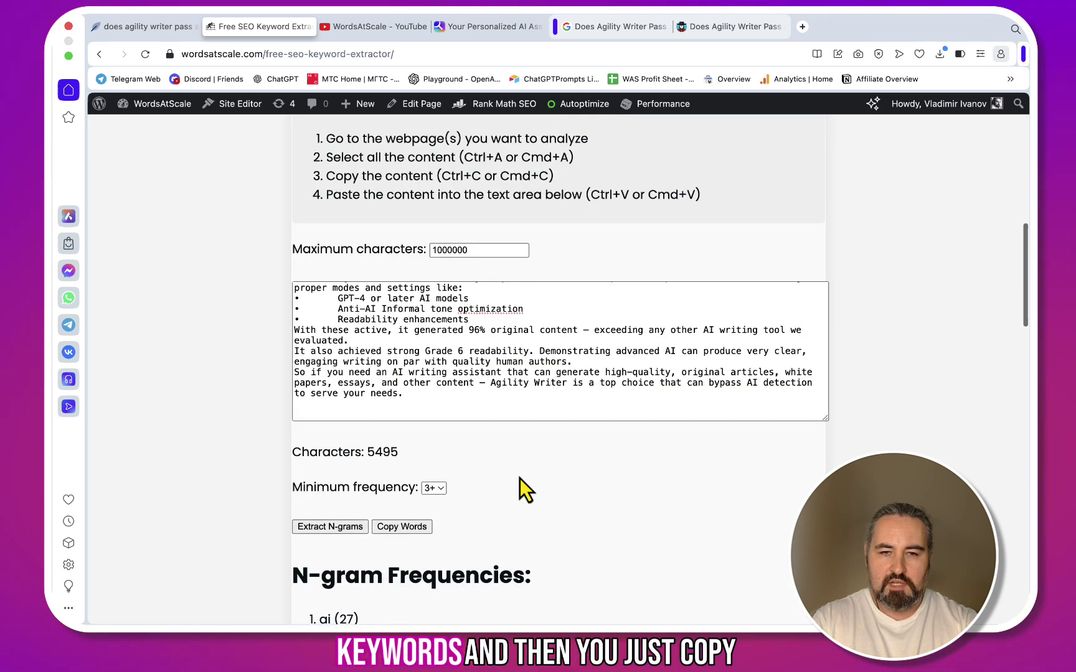
click(392, 530)
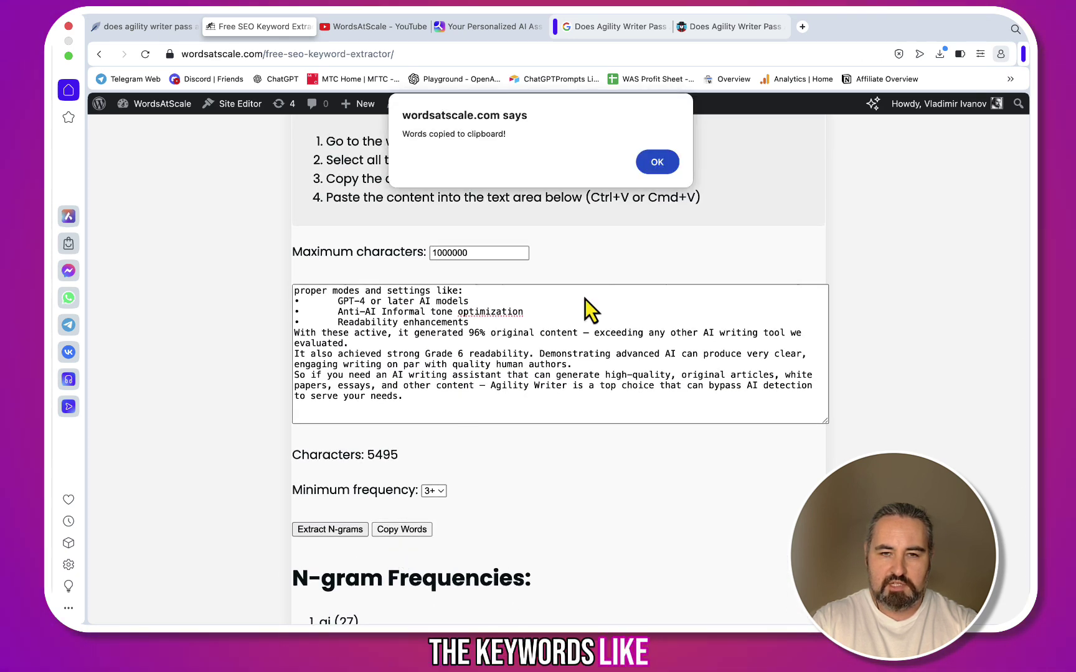
click(658, 162)
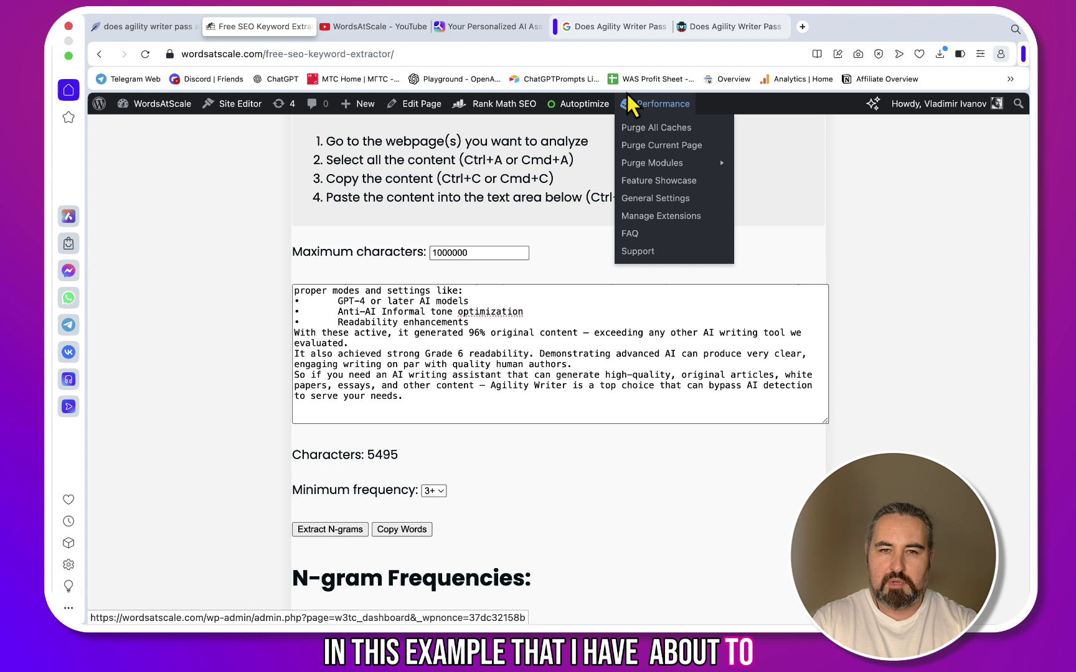
click(636, 30)
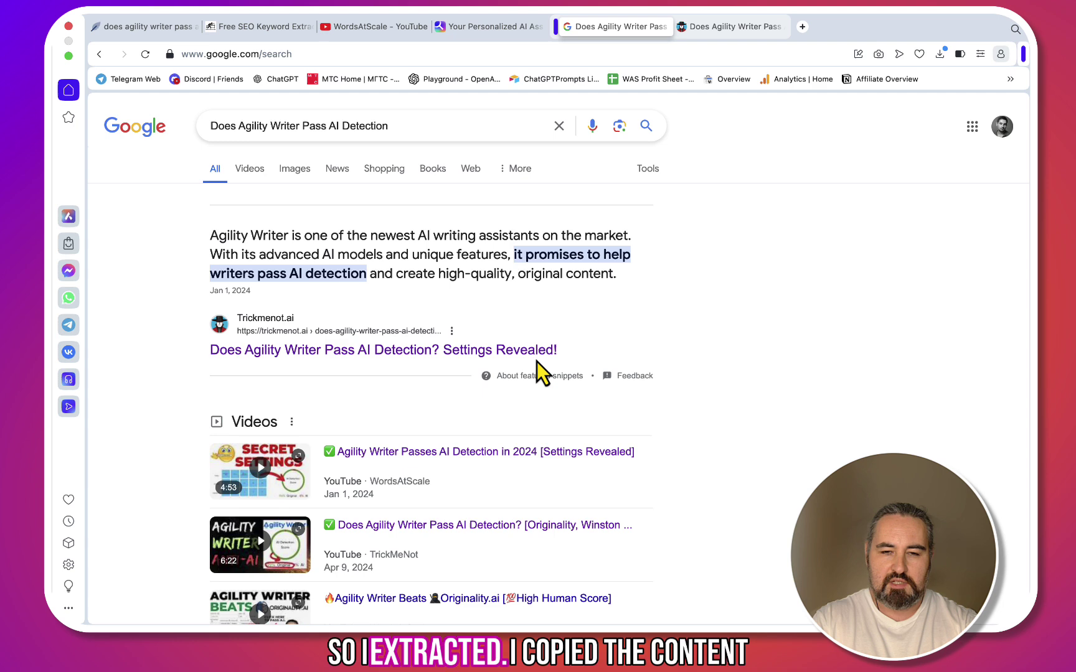
Scroll through the Google results for the Agility Writer AI detection keyword
scroll(790, 334, down, 8)
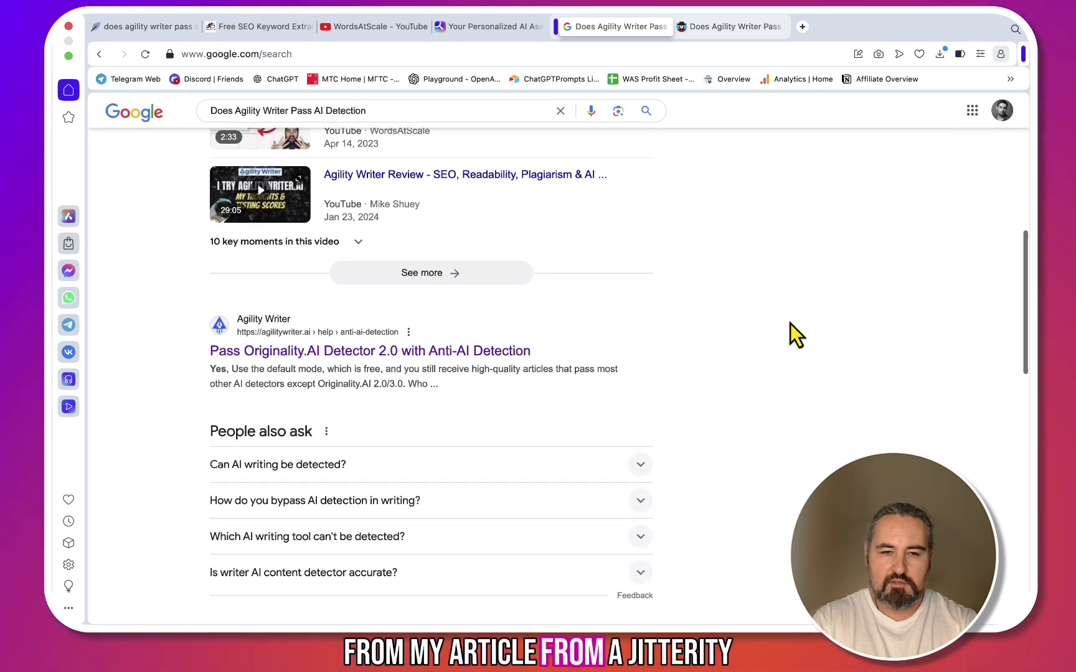
scroll(564, 412, down, 5)
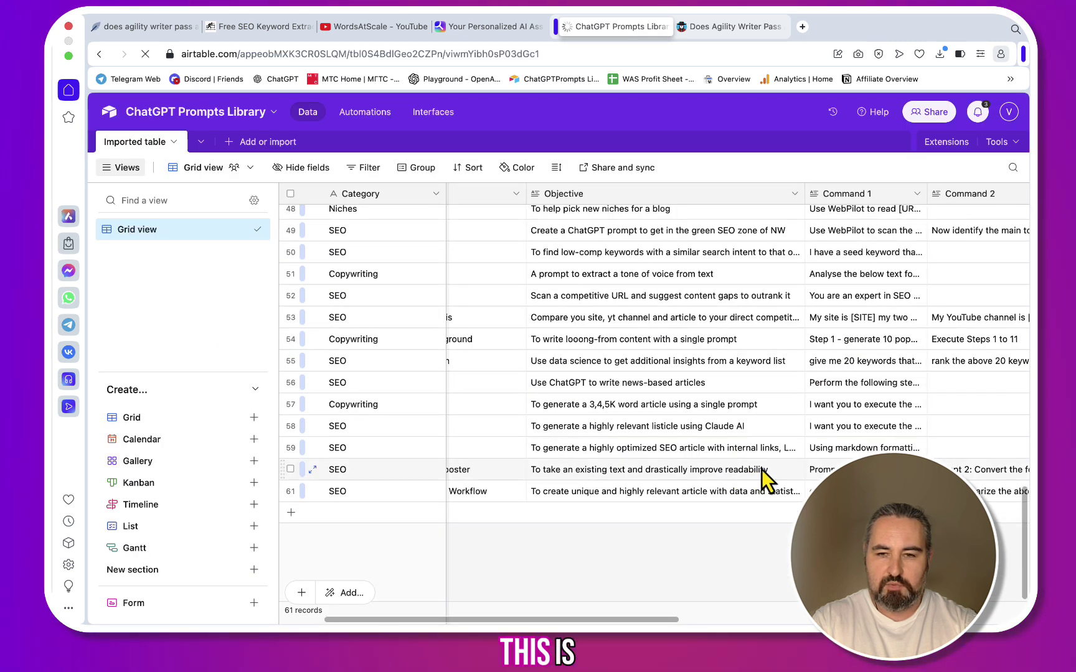
Inspect row 59's SEO article prompt in the Airtable library, then go to the You.com Claude chat
click(835, 448)
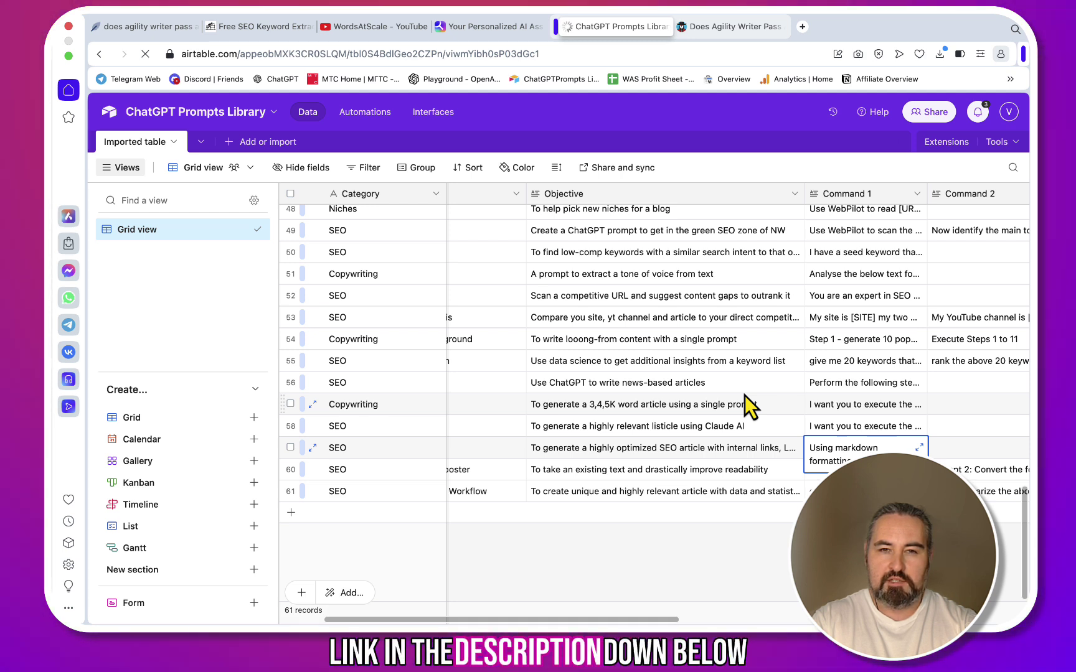
click(729, 528)
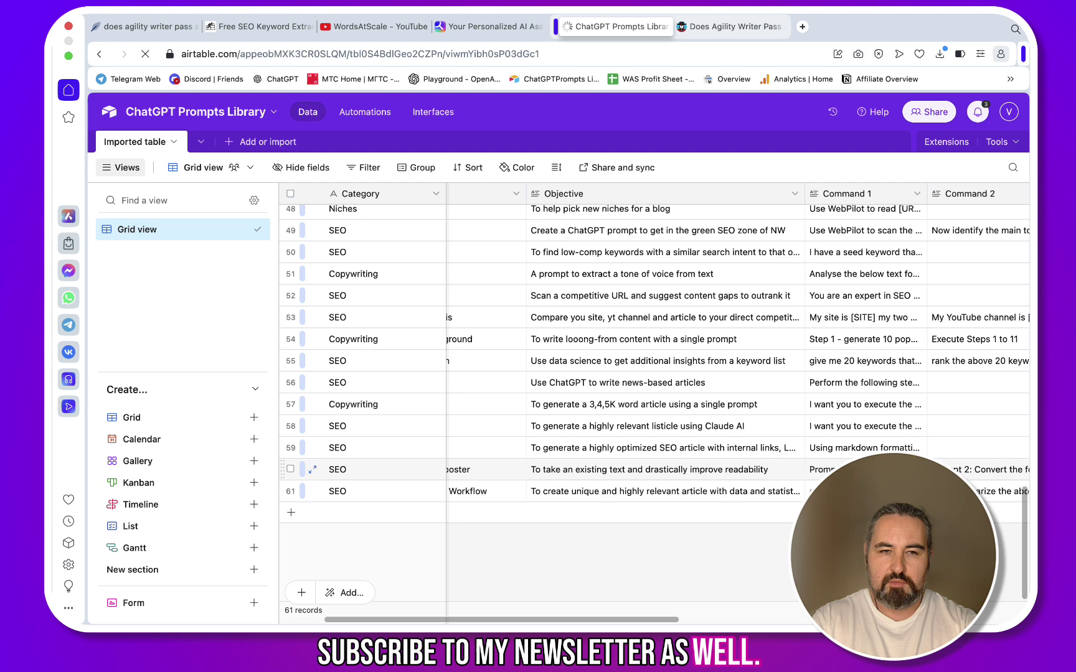
click(486, 29)
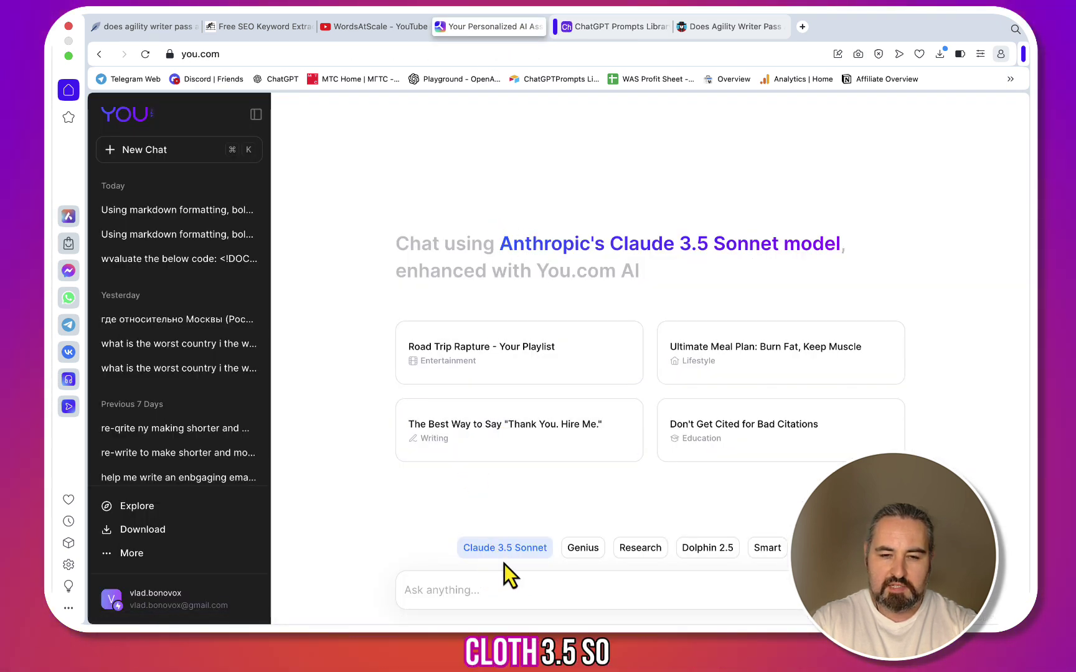
Paste the Agility Writer article prompt into You.com's chat, checking the extracted keyword list
click(465, 590)
key(super+v)
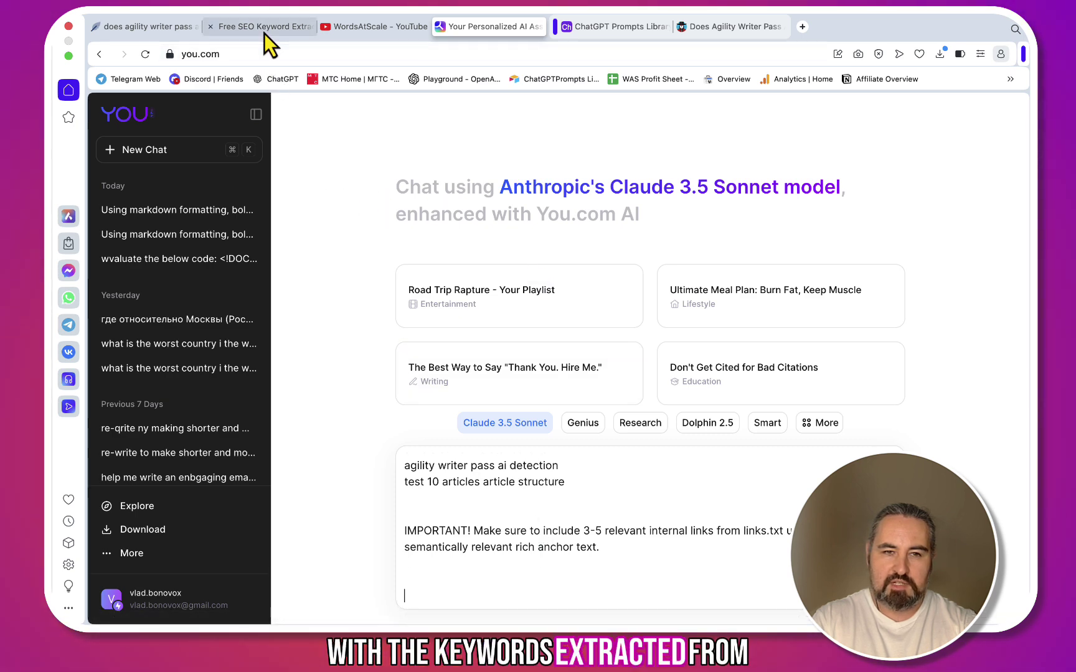
click(264, 30)
scroll(393, 254, down, 10)
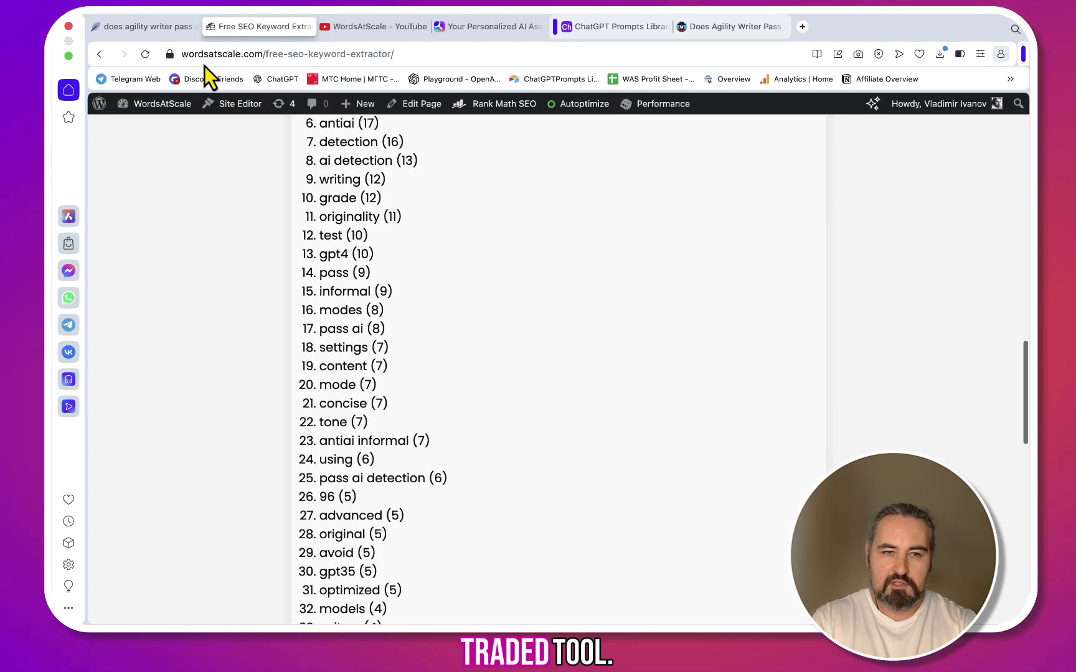
key(super+4)
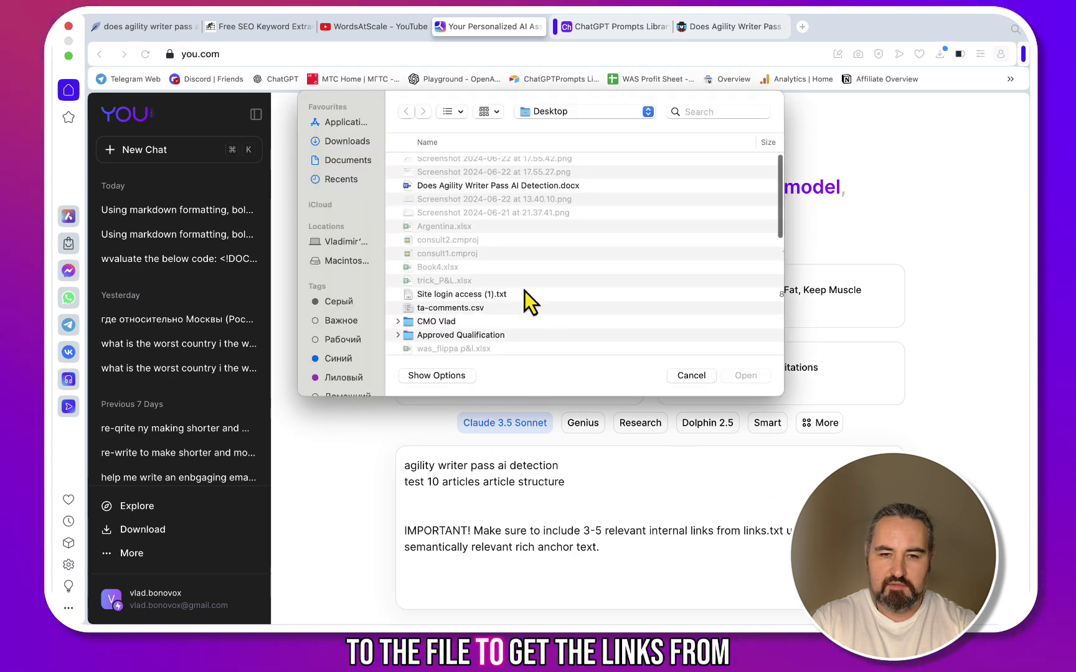
Copy Claude 3.5 Sonnet's generated Agility Writer article
scroll(525, 291, down, 5)
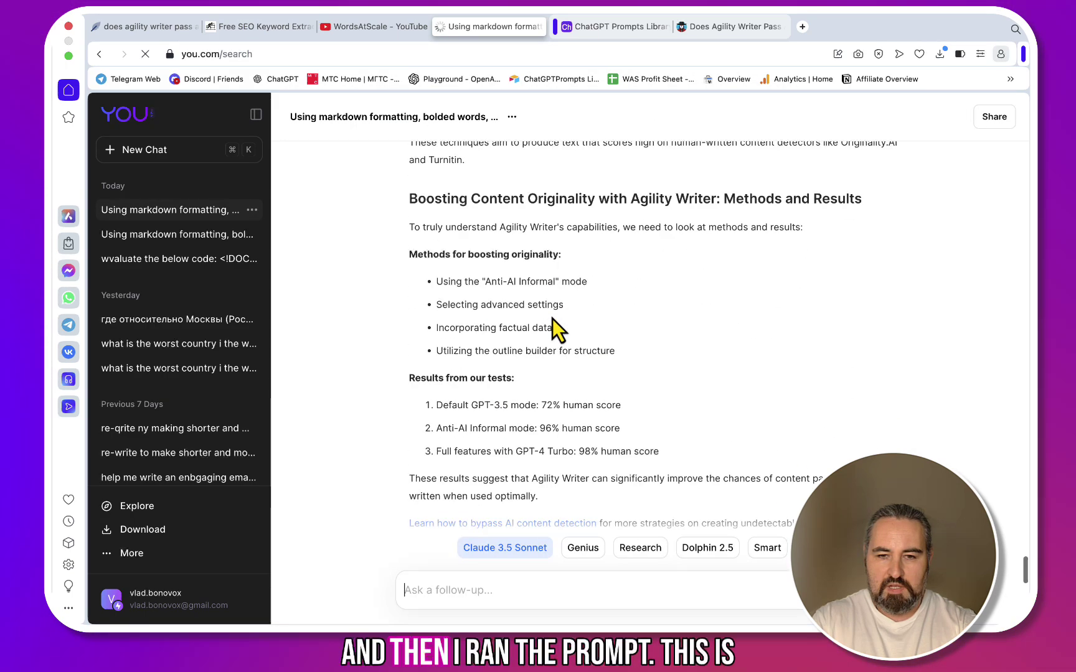
scroll(552, 319, up, 6)
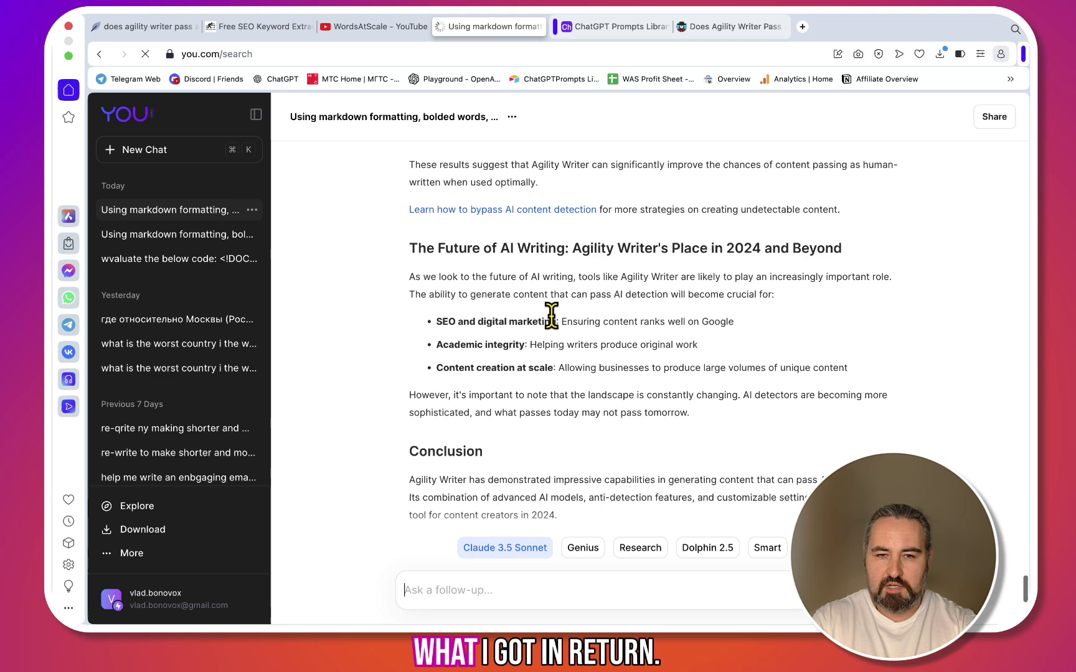
scroll(764, 445, down, 6)
click(848, 472)
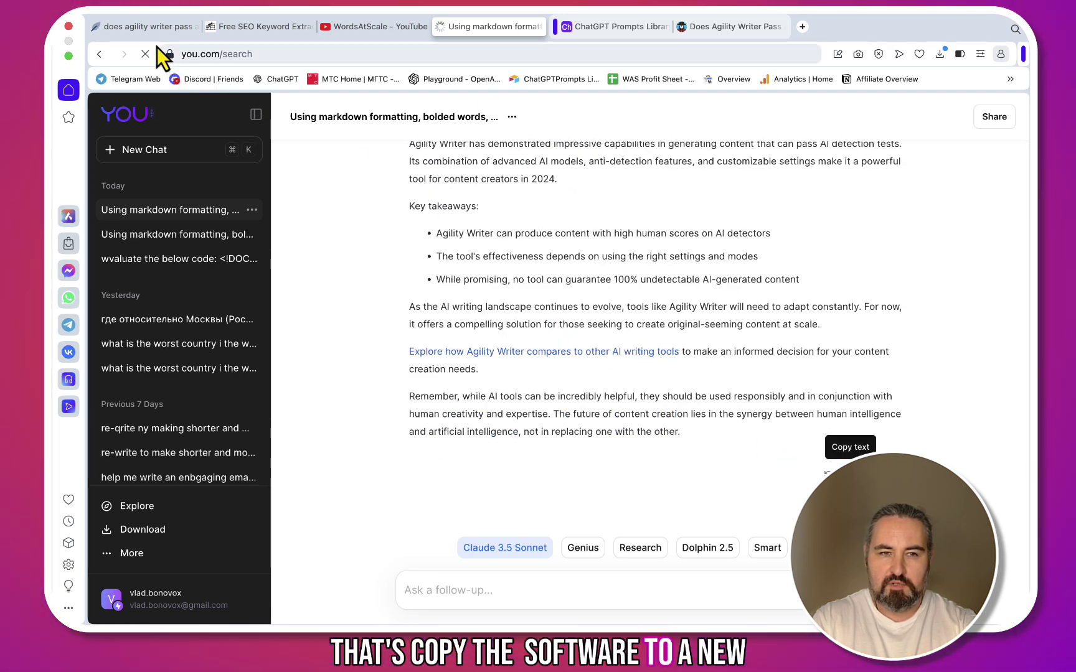
click(146, 27)
Paste the raw markdown article into NeuronWriter, then delete all of it
scroll(395, 233, up, 3)
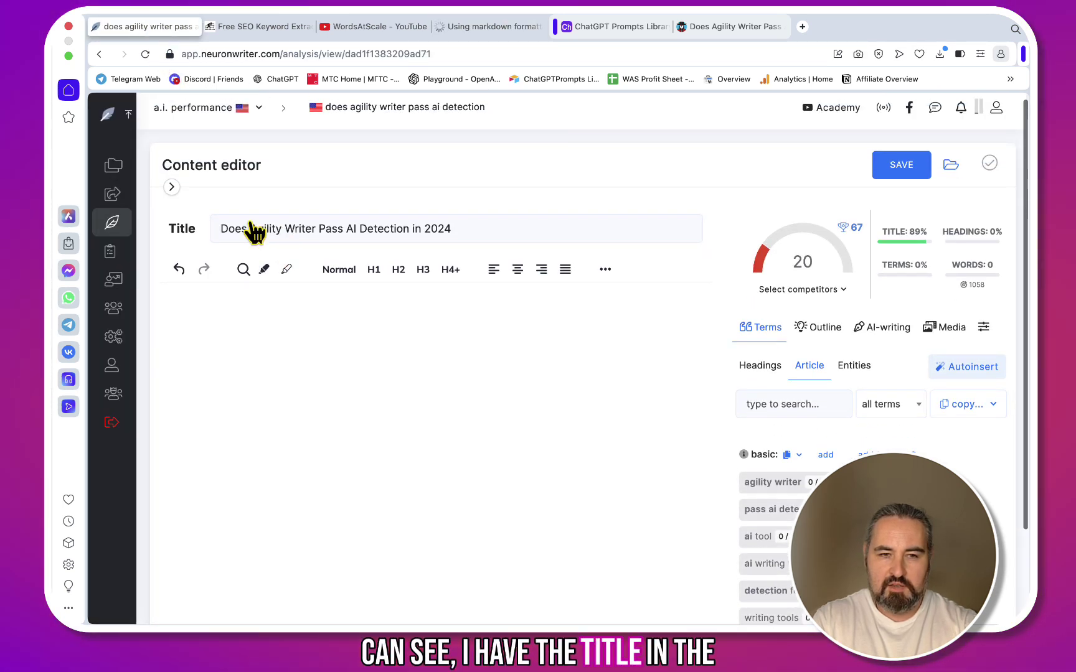
key(super+v)
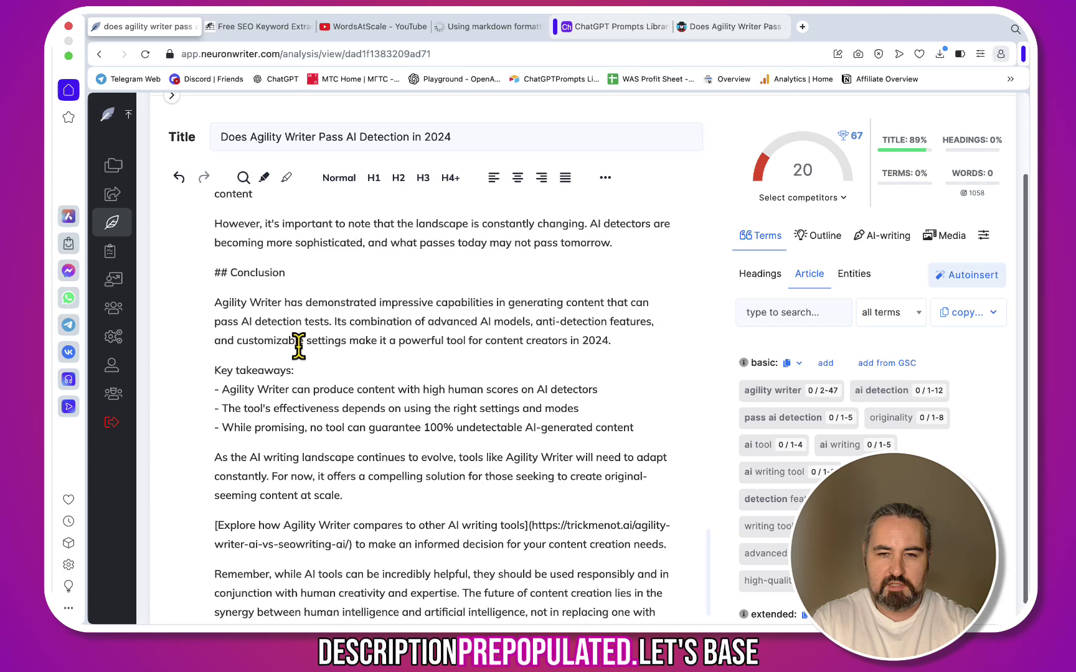
scroll(360, 374, up, 2)
key(super+a)
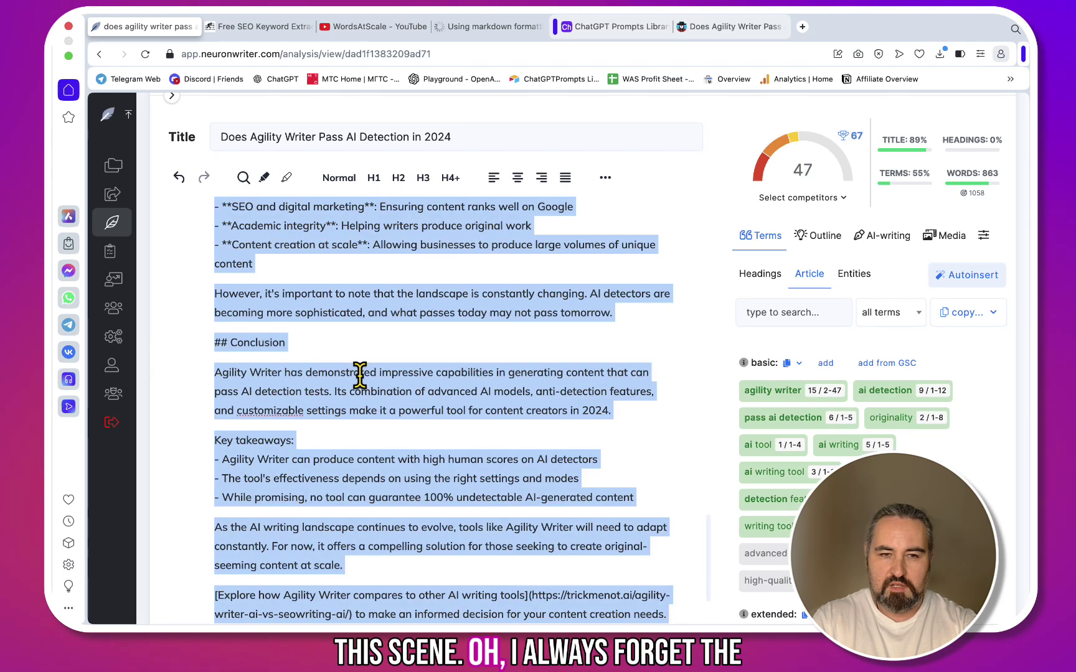
key(BackSpace)
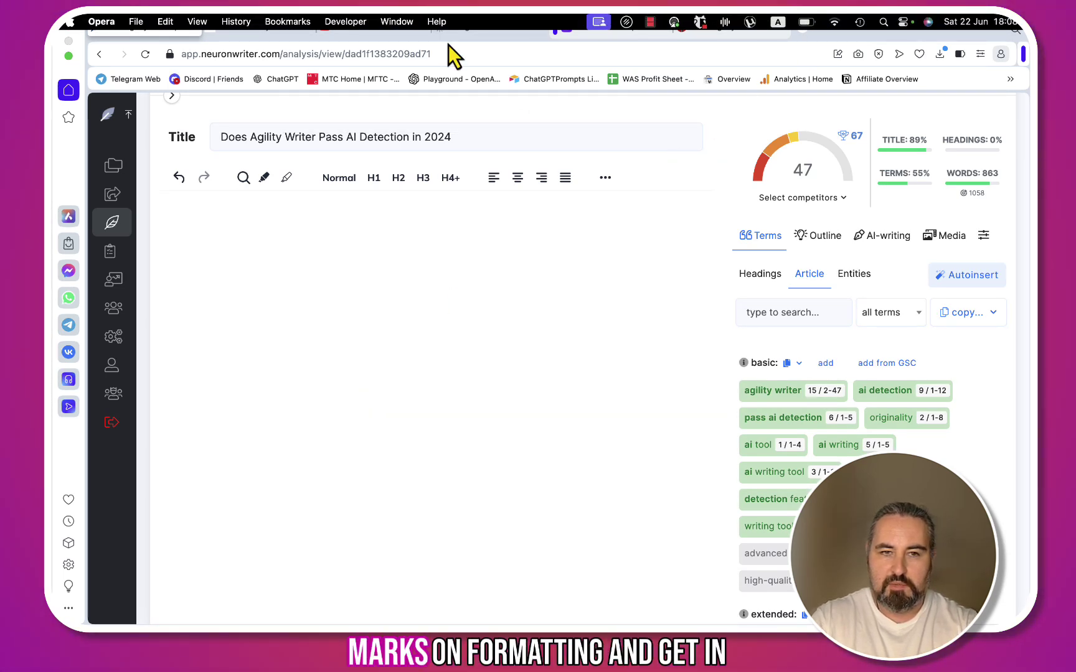
Copy the HTML-formatted article from the Markdown-to-HTML converter's preview
click(802, 26)
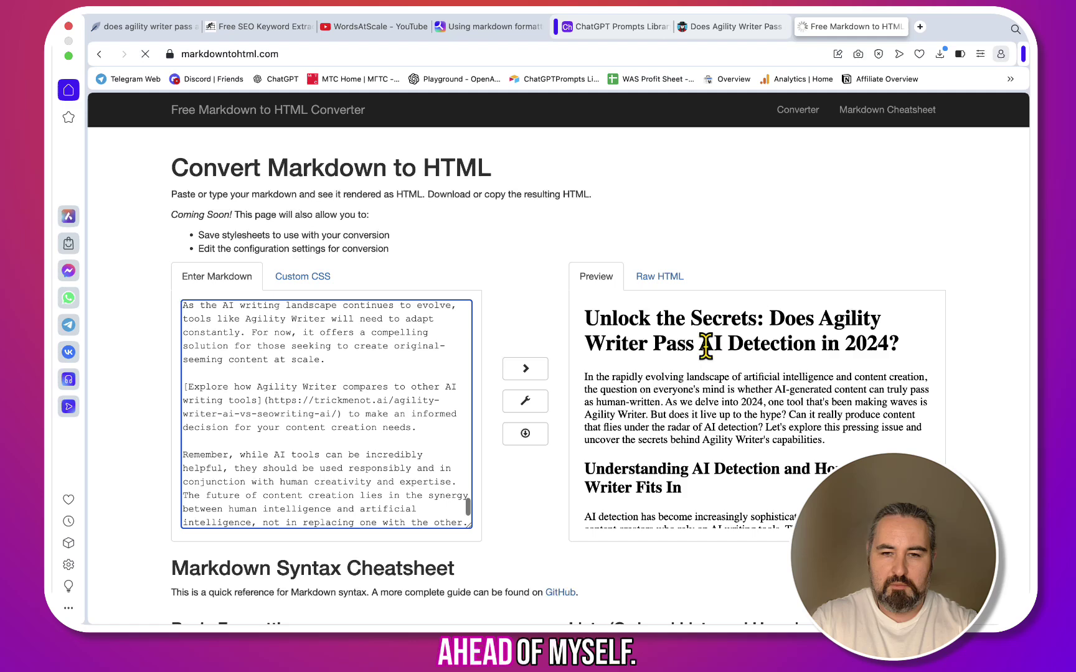
click(754, 367)
key(super+a)
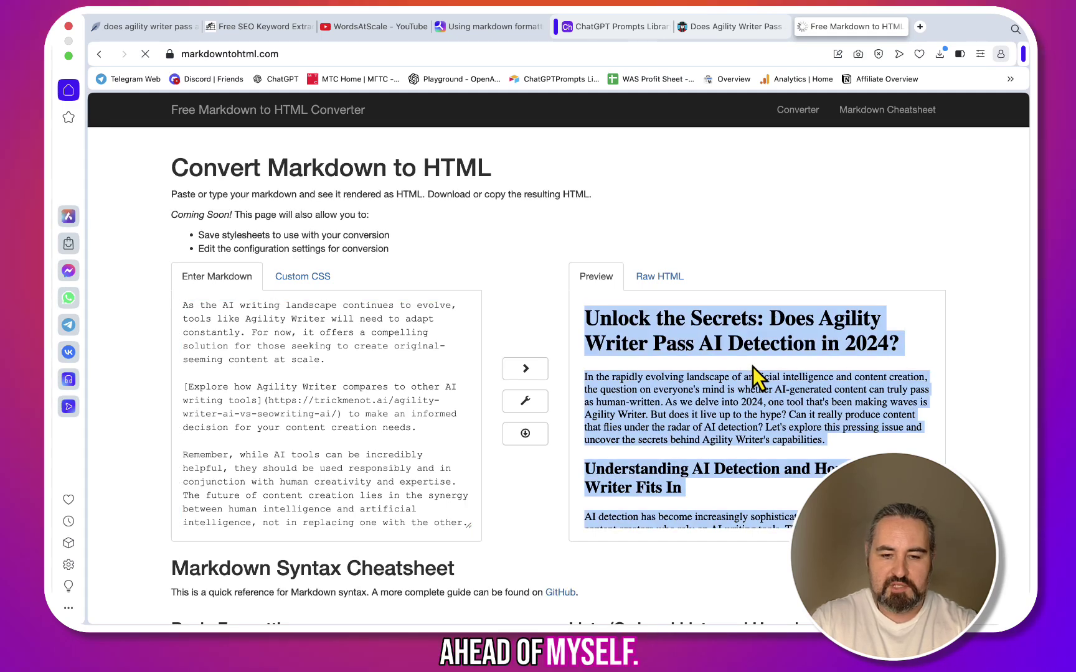
key(super+c)
click(159, 28)
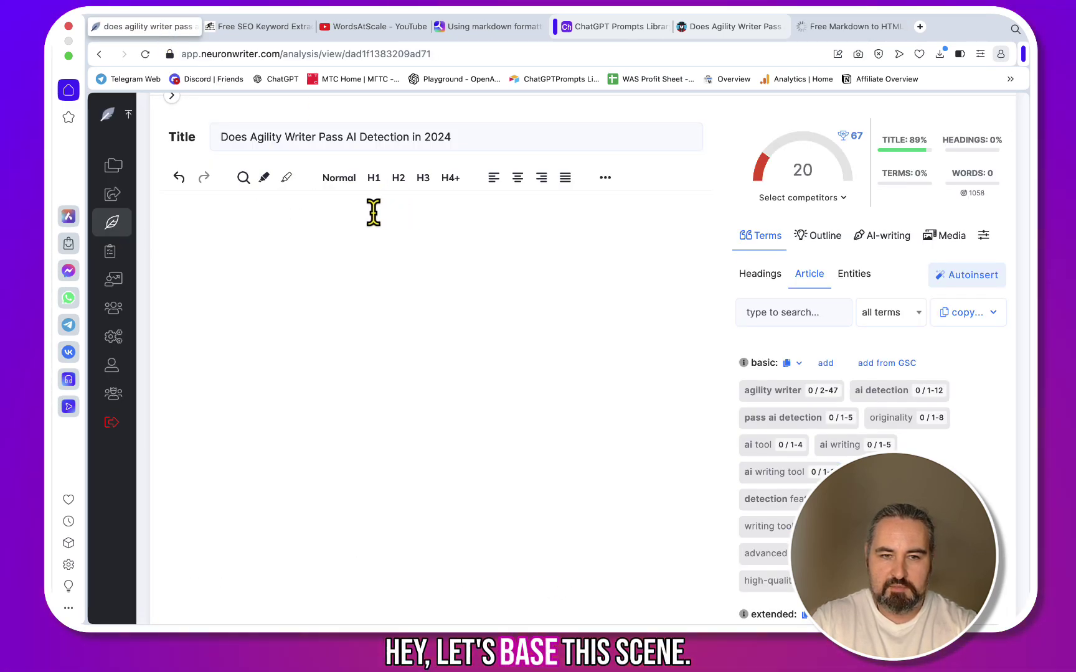
Paste the formatted article with H1/H2 headings, reaching content score 69 versus competitors' 67
key(super+v)
scroll(442, 346, up, 15)
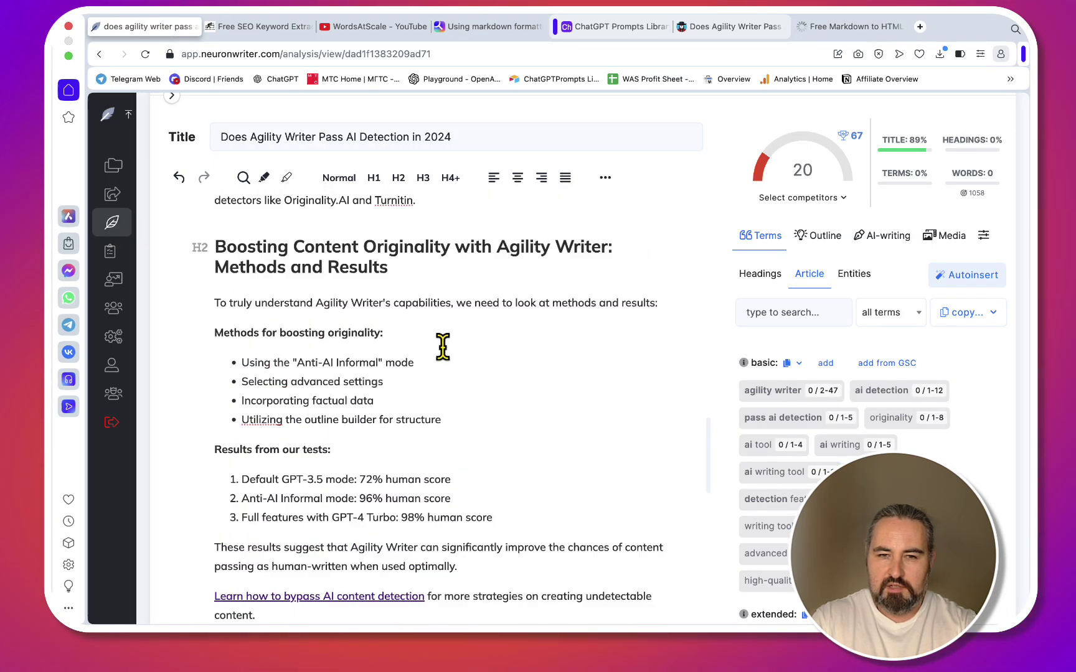
scroll(442, 346, up, 5)
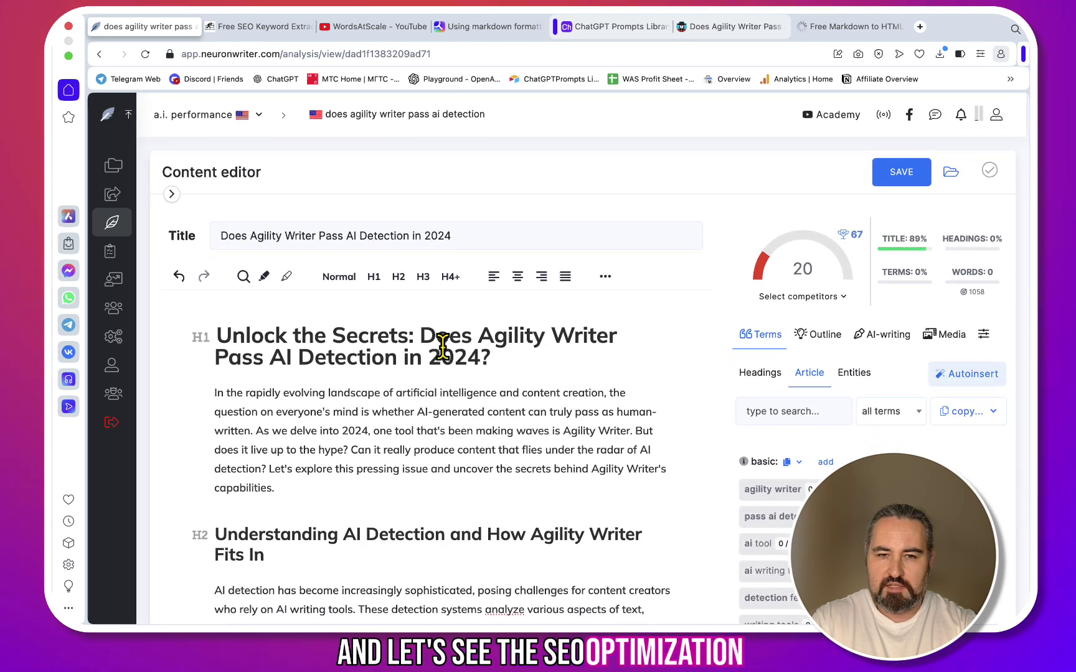
scroll(442, 345, down, 8)
scroll(442, 345, down, 4)
scroll(442, 345, up, 12)
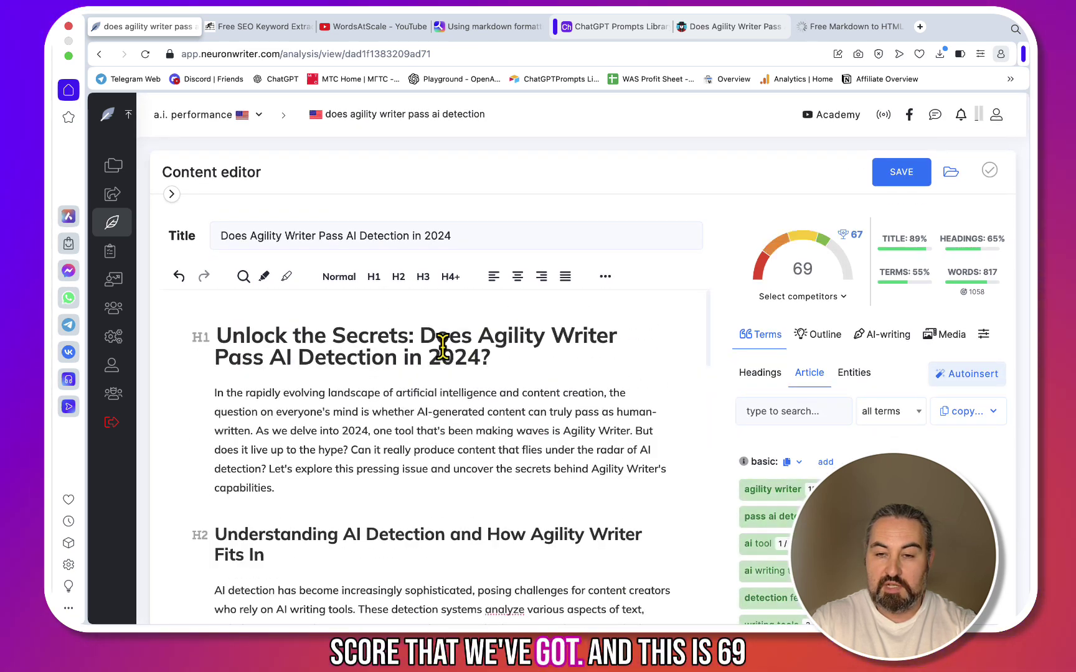
mouse_move(862, 249)
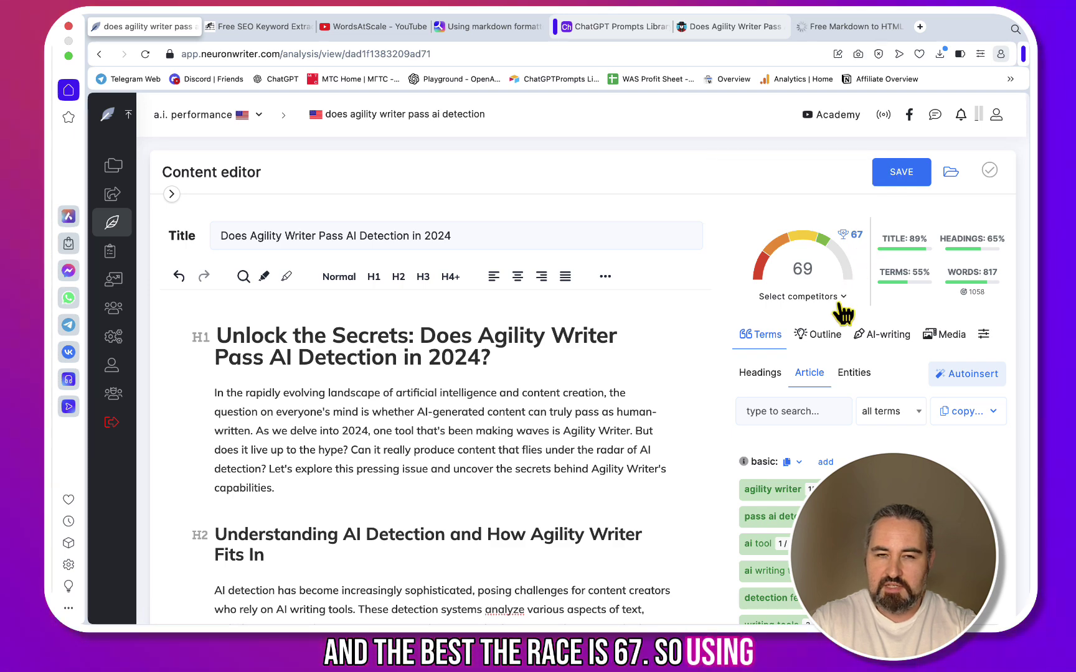
Check the keyword extractor page, then the You.com article chat and the NeuronWriter editor
click(286, 32)
scroll(466, 353, up, 15)
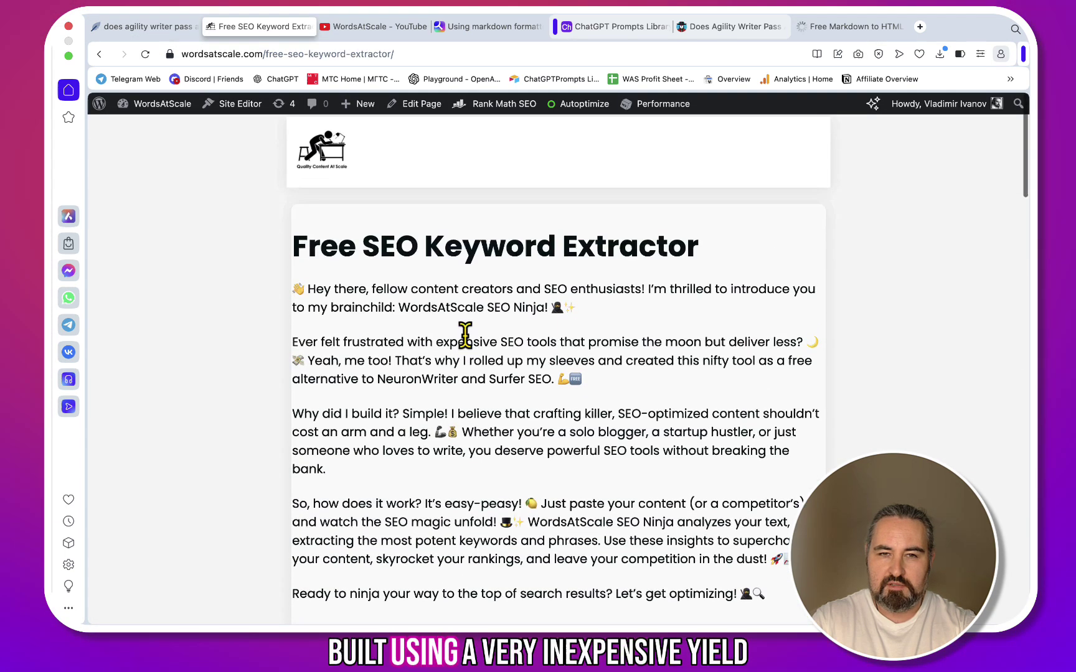
click(502, 32)
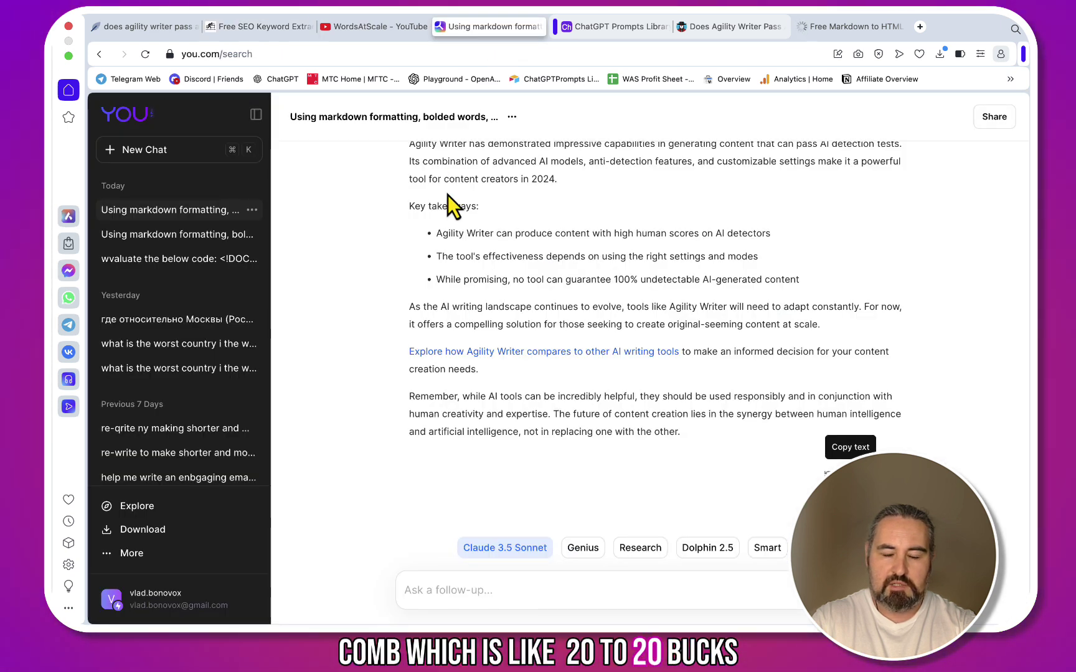
click(160, 27)
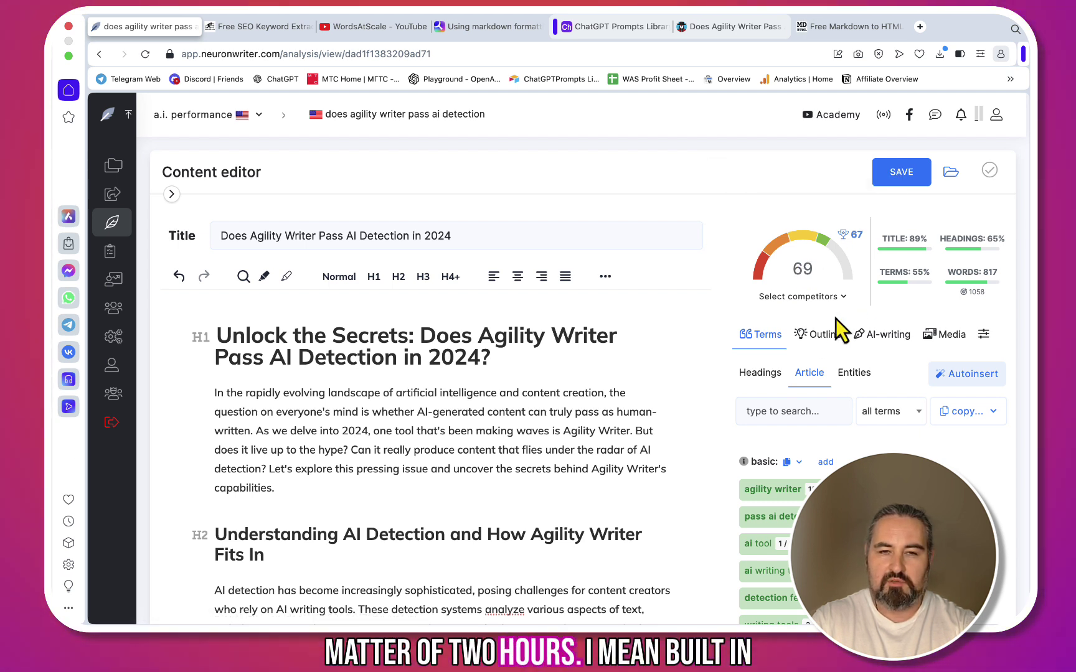
Return to the keyword extractor and scroll through the n-gram list led by ai (27)
click(258, 27)
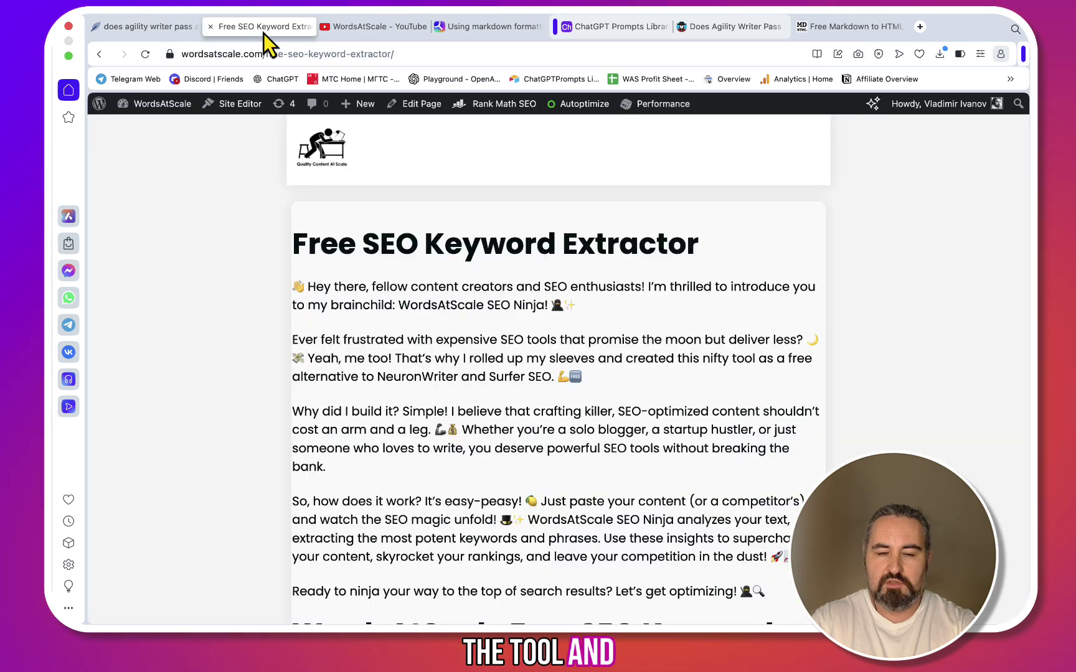
scroll(441, 270, down, 10)
scroll(440, 270, down, 5)
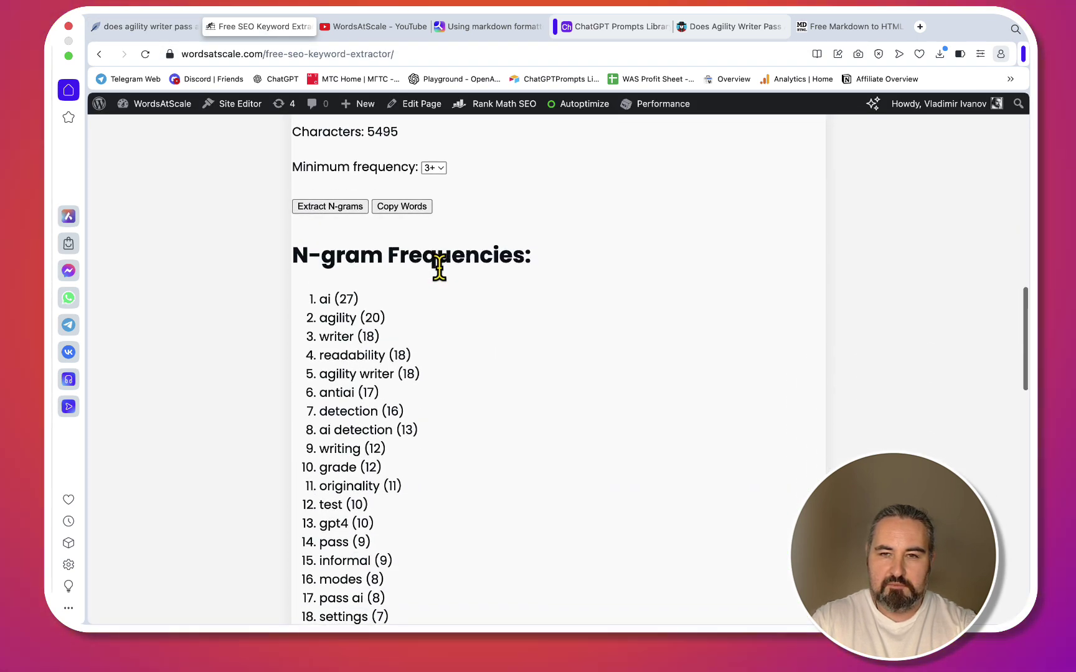
scroll(439, 268, up, 1)
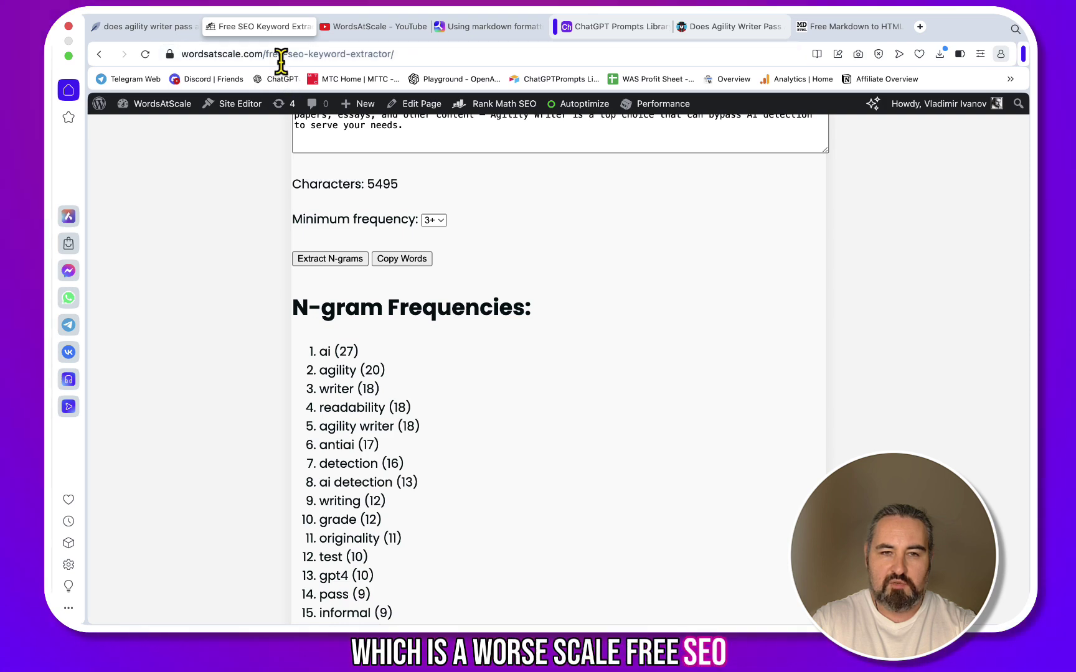
scroll(478, 261, up, 15)
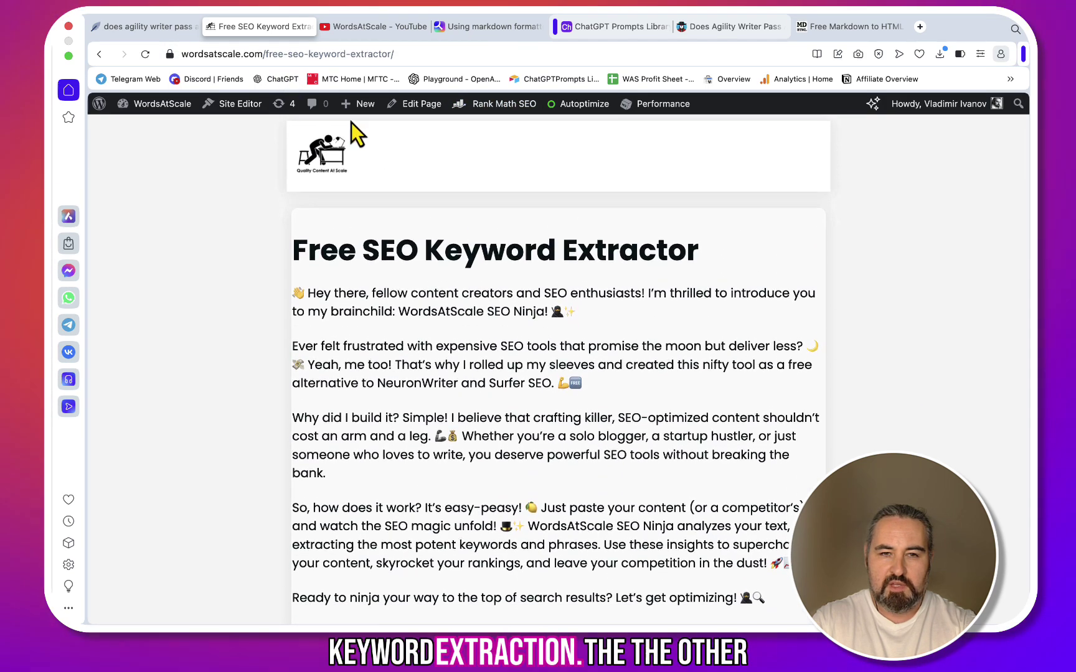
Go to the WordsAtScale homepage and open its Free SEO & Blogging Tools page
click(322, 163)
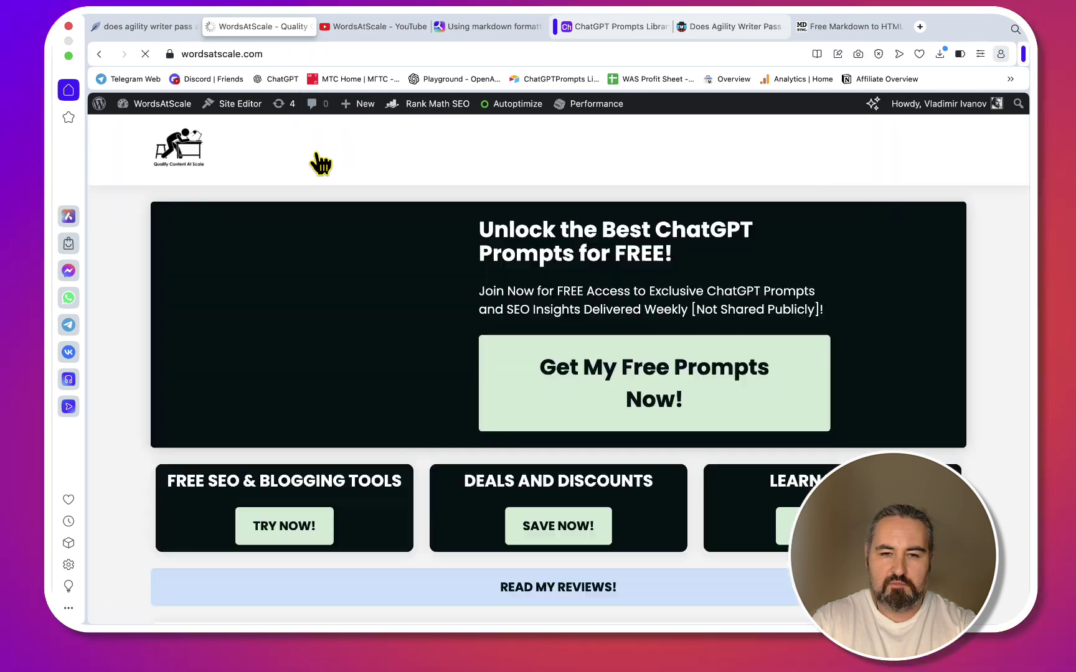
scroll(196, 449, down, 1)
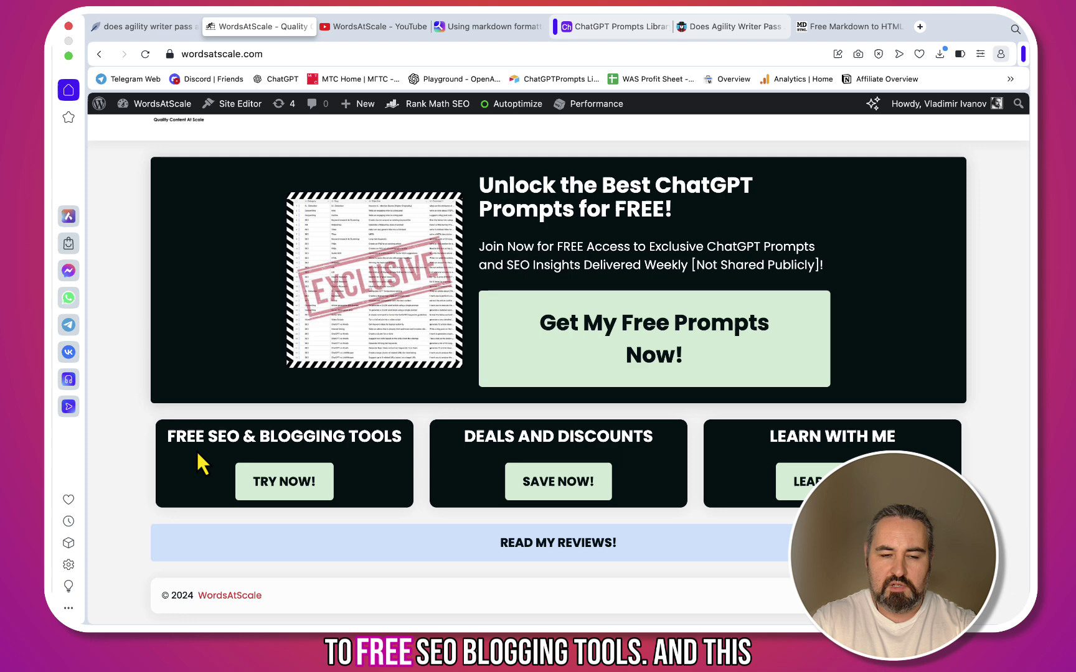
click(287, 489)
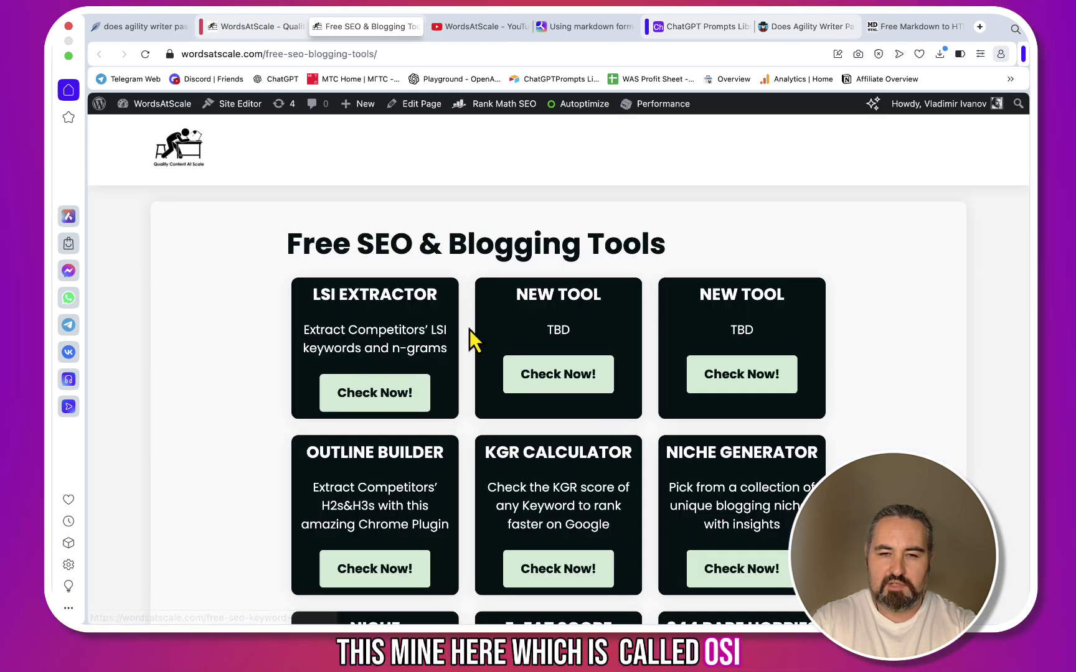
Browse the tools grid, from LSI Extractor and KGR Calculator to the custom GPTs
scroll(465, 326, down, 10)
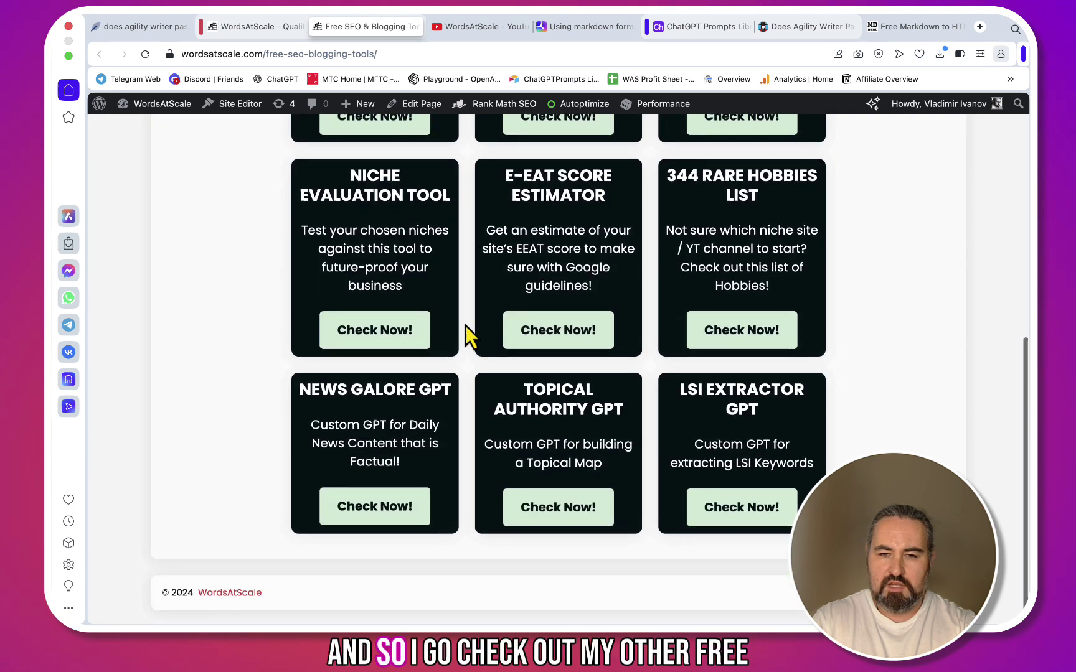
scroll(465, 325, up, 10)
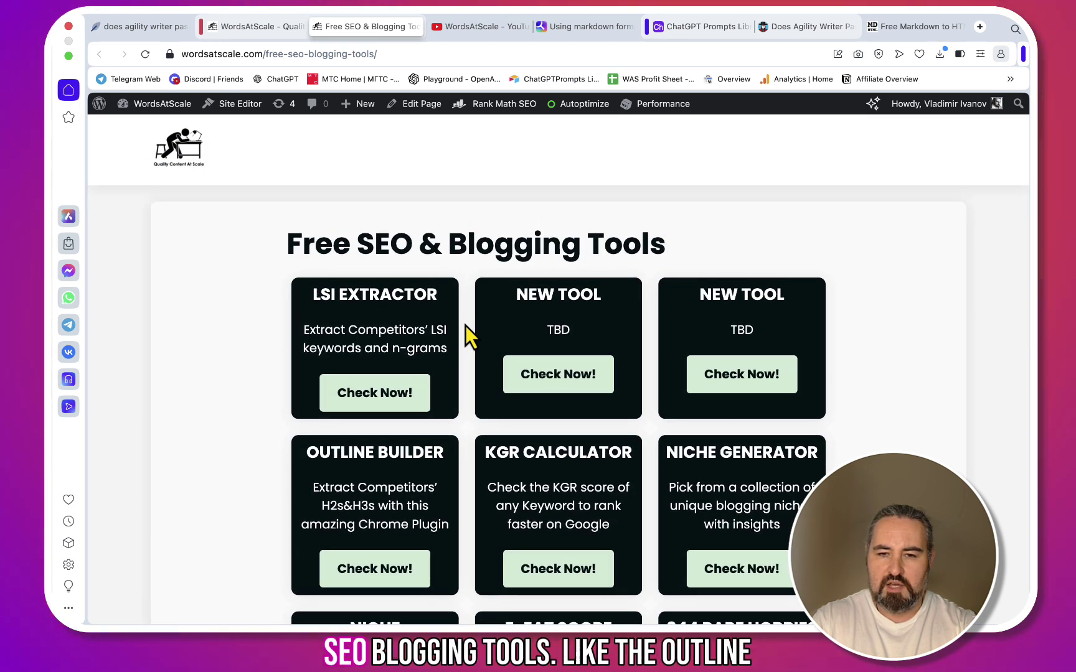
scroll(465, 325, down, 10)
scroll(465, 325, up, 8)
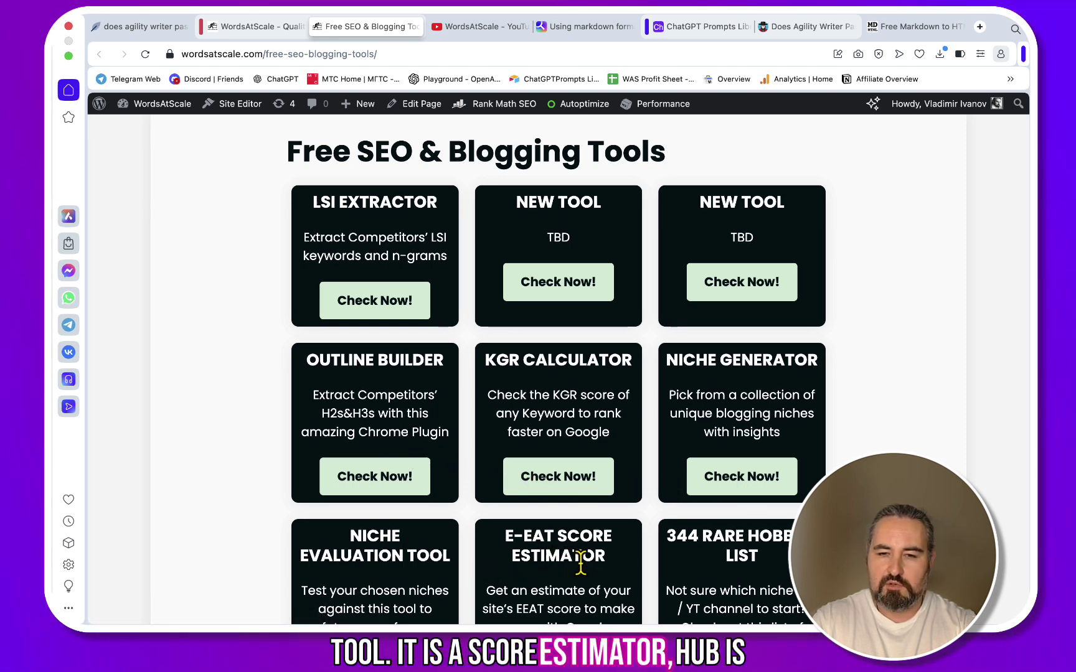
scroll(711, 557, down, 5)
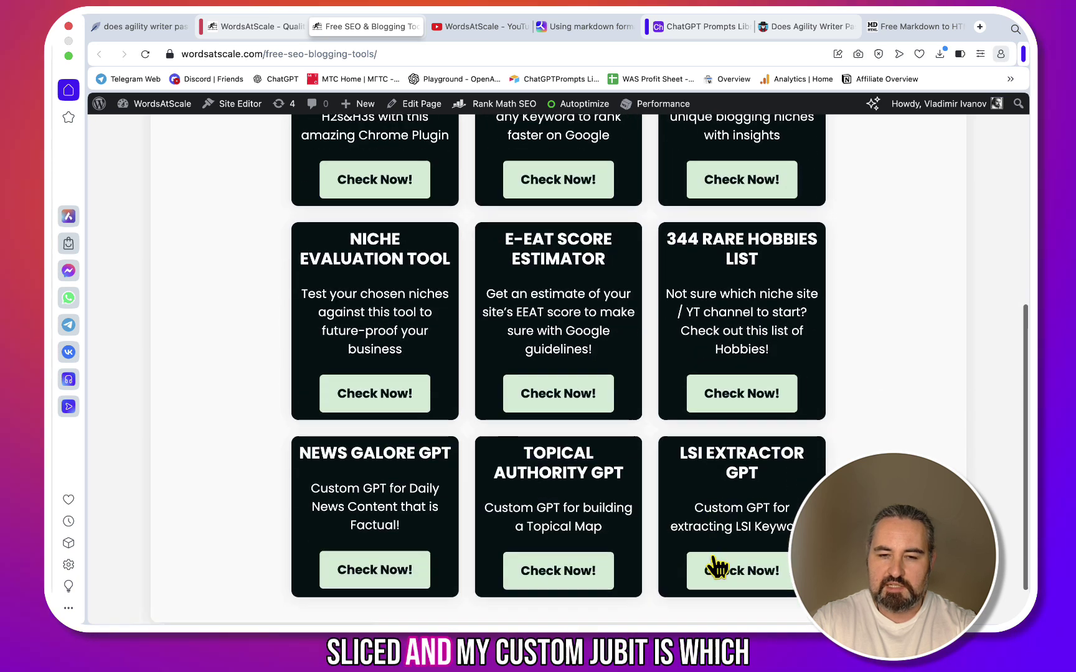